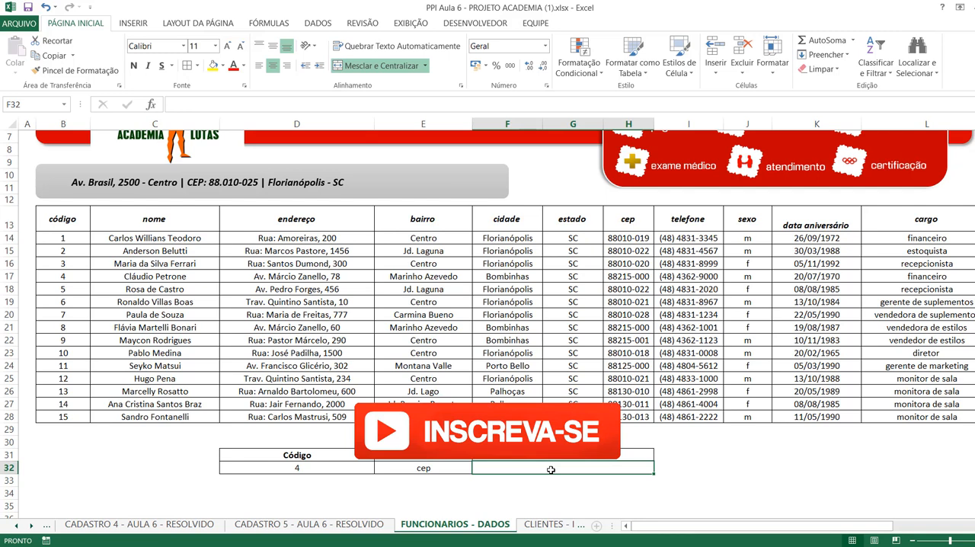
click(691, 468)
click(623, 468)
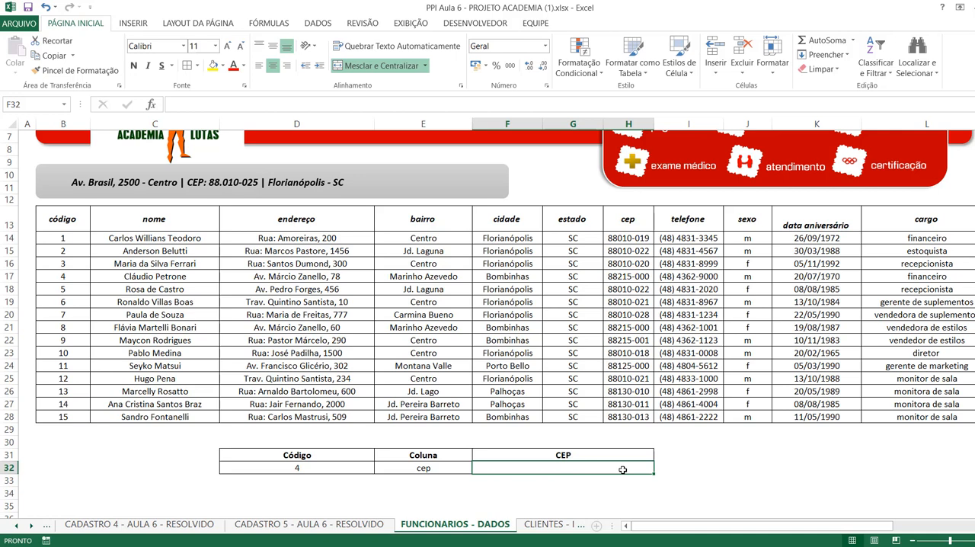
click(700, 467)
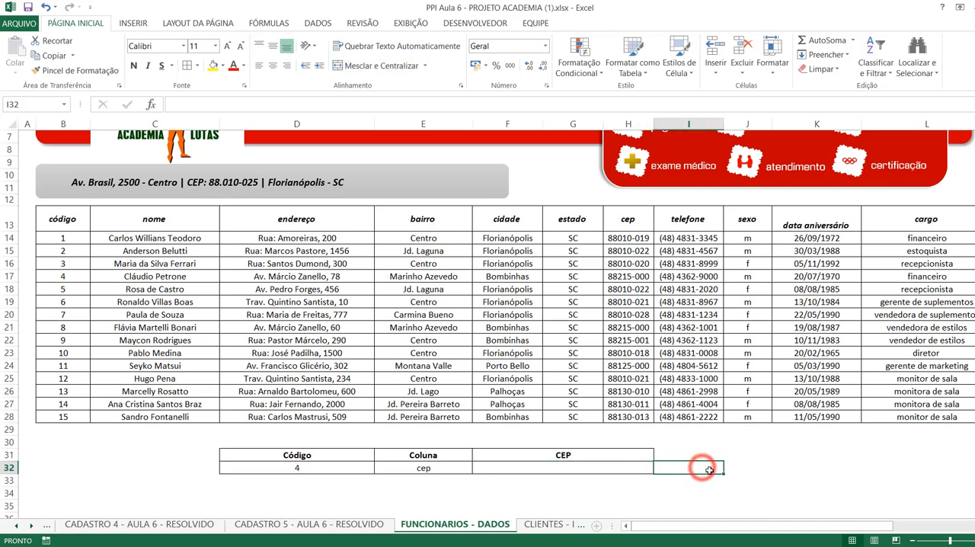
click(591, 470)
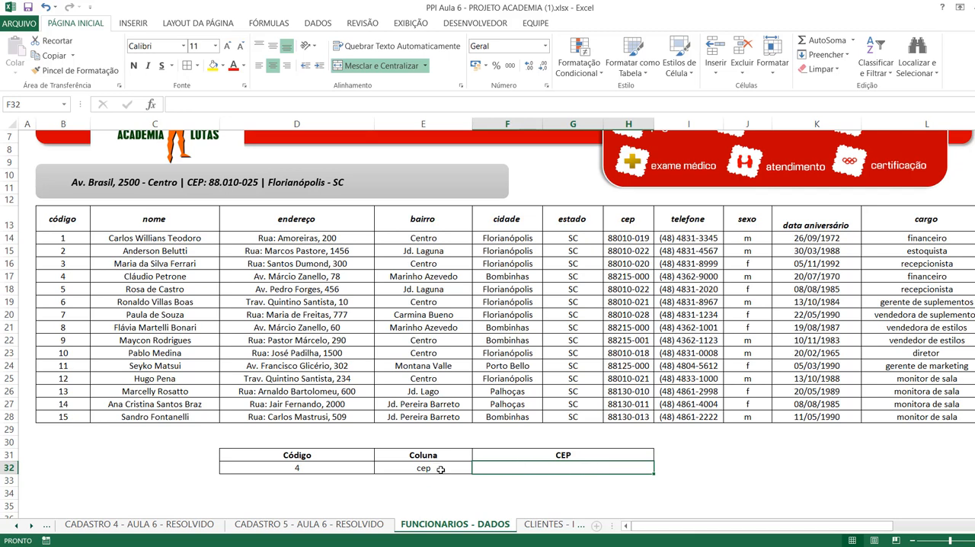
Choose "nome" as the Coluna value in cell E32 of the lookup table.
click(418, 468)
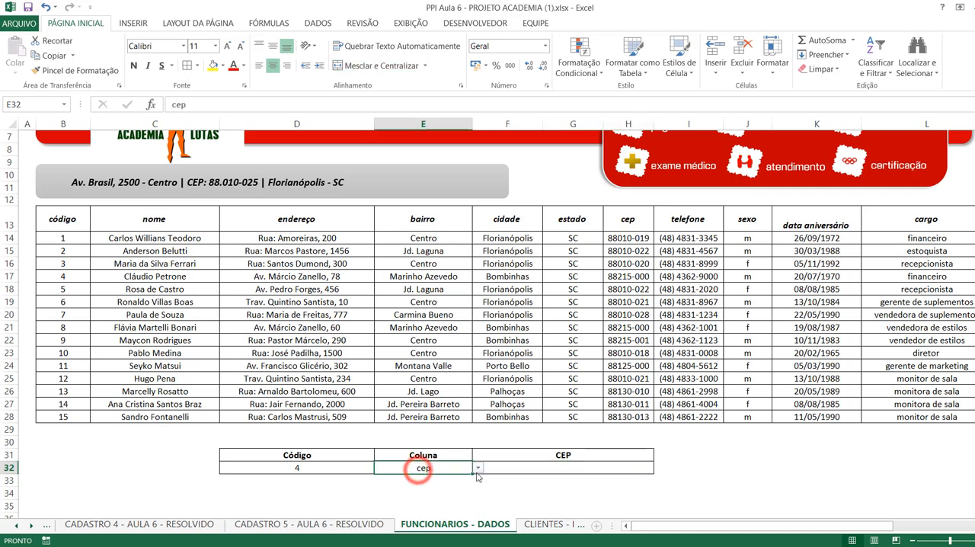
click(478, 469)
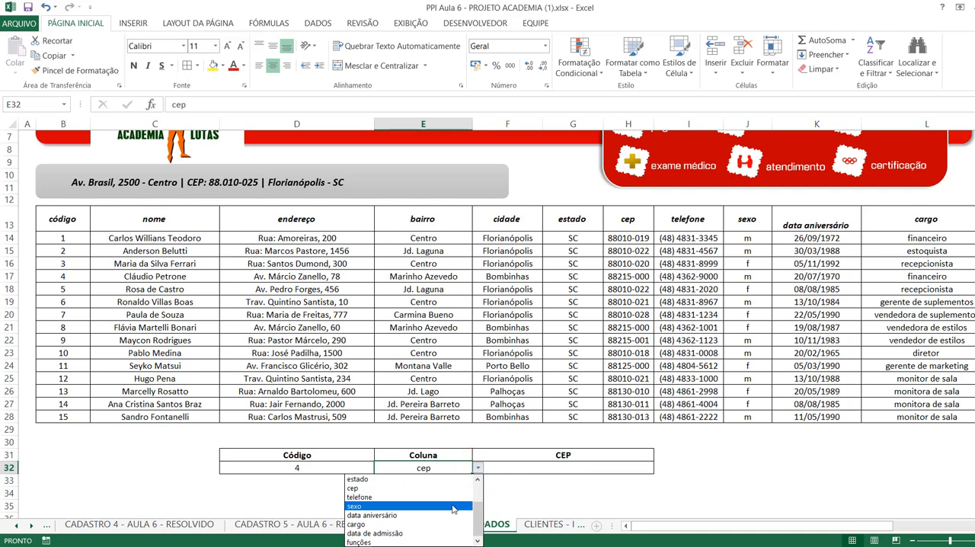
drag(480, 515, 480, 496)
click(388, 481)
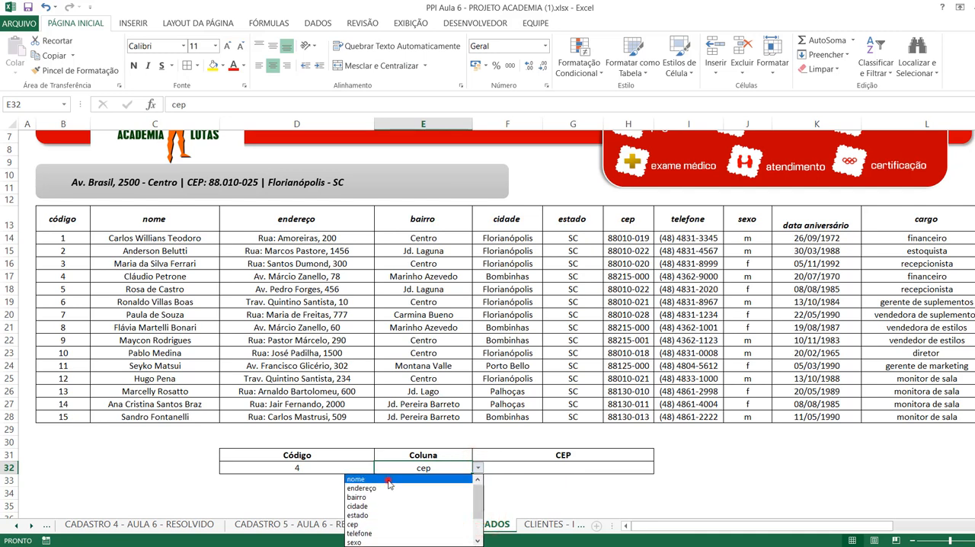
Try a PROCV formula in F32 with C14 as the lookup value and C13:I28 as the table, and discard the entry.
click(550, 472)
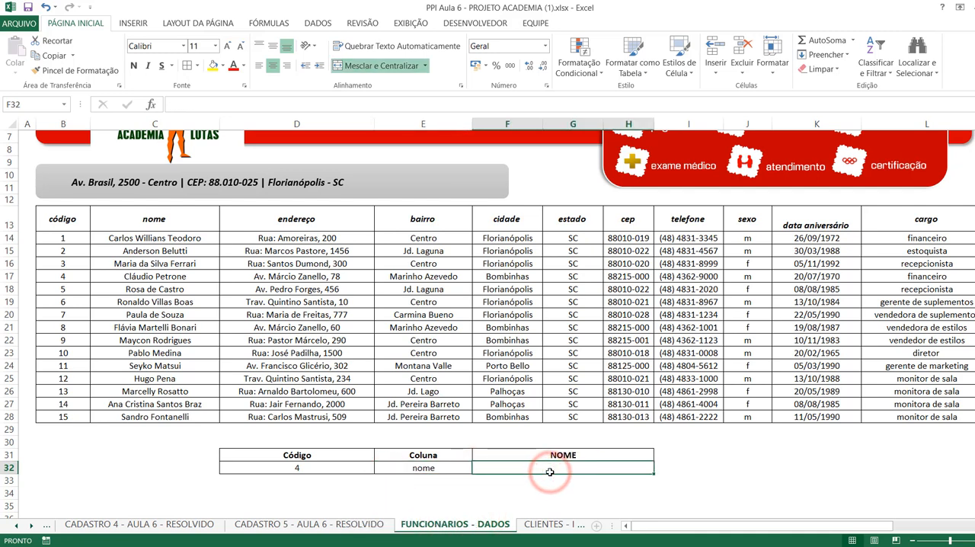
text(=no)
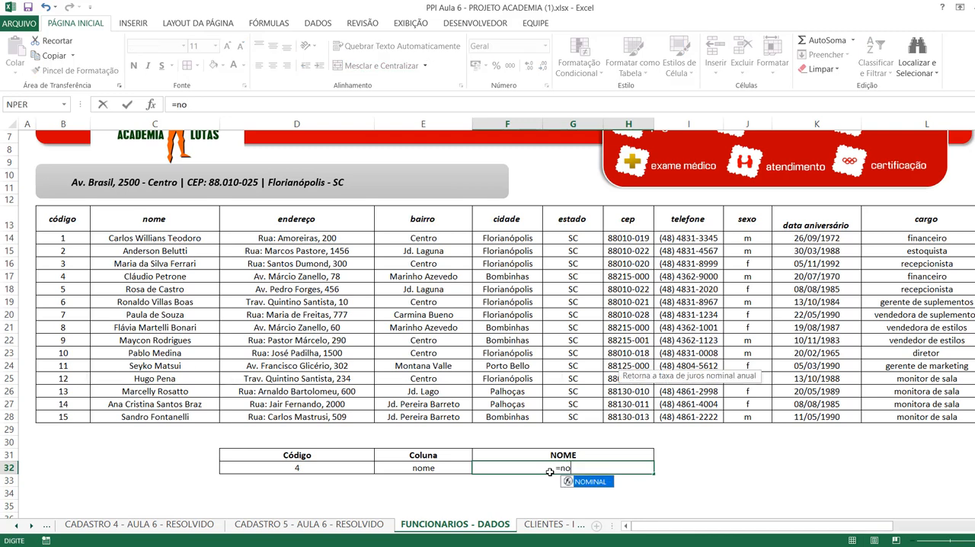
key(BackSpace)
key(BackSpace)
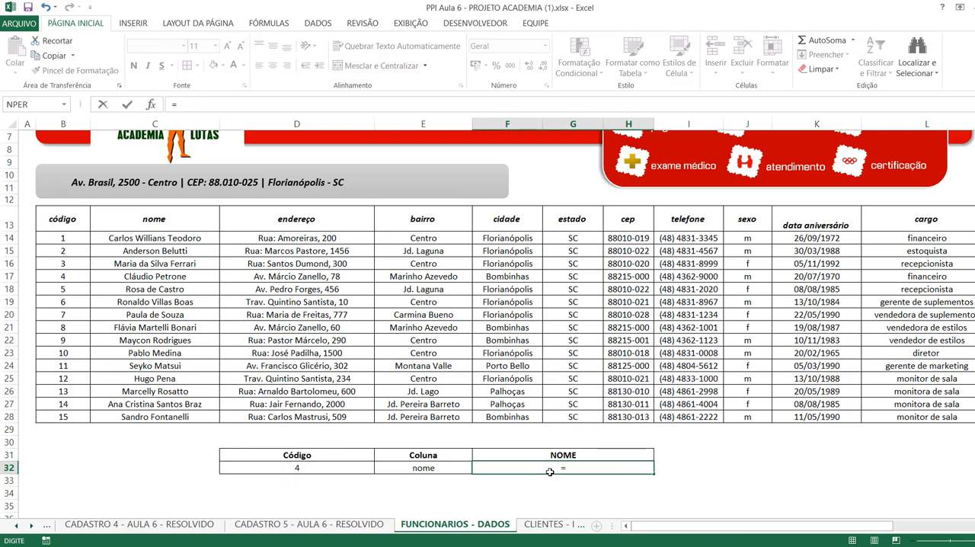
text(proc)
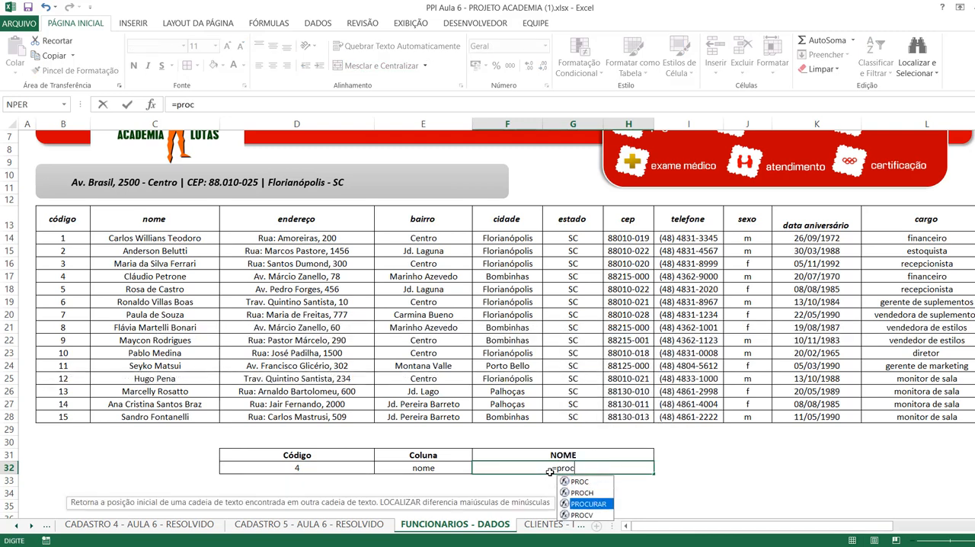
text(v)
key(Tab)
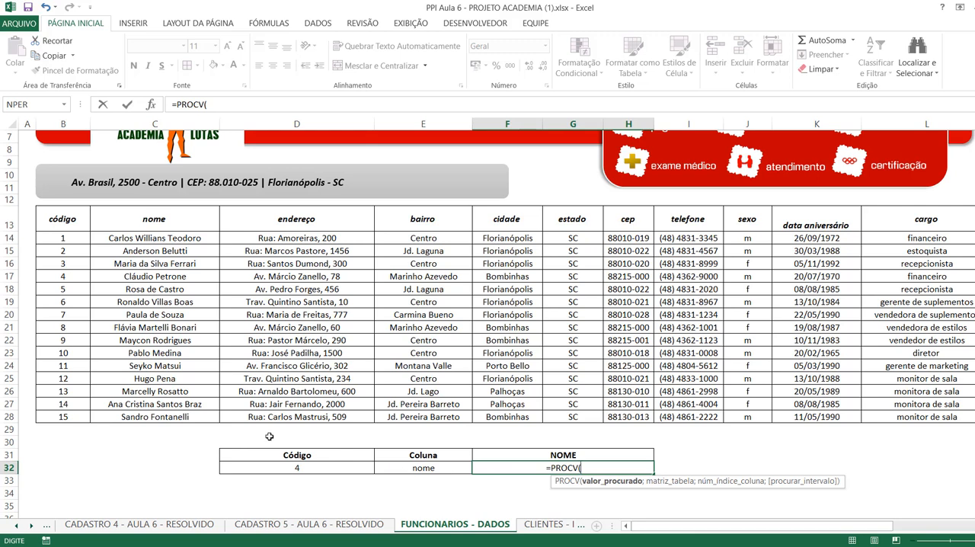
click(125, 239)
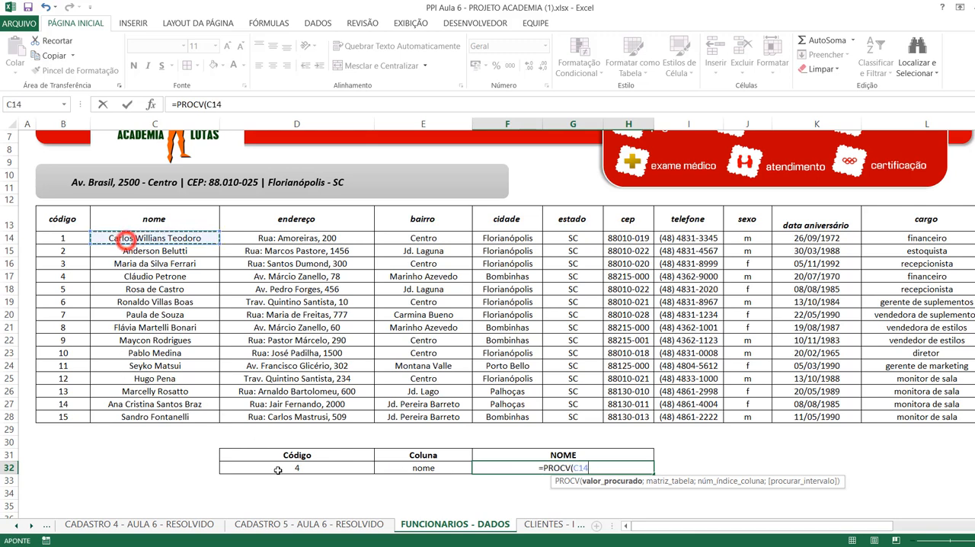
text(;)
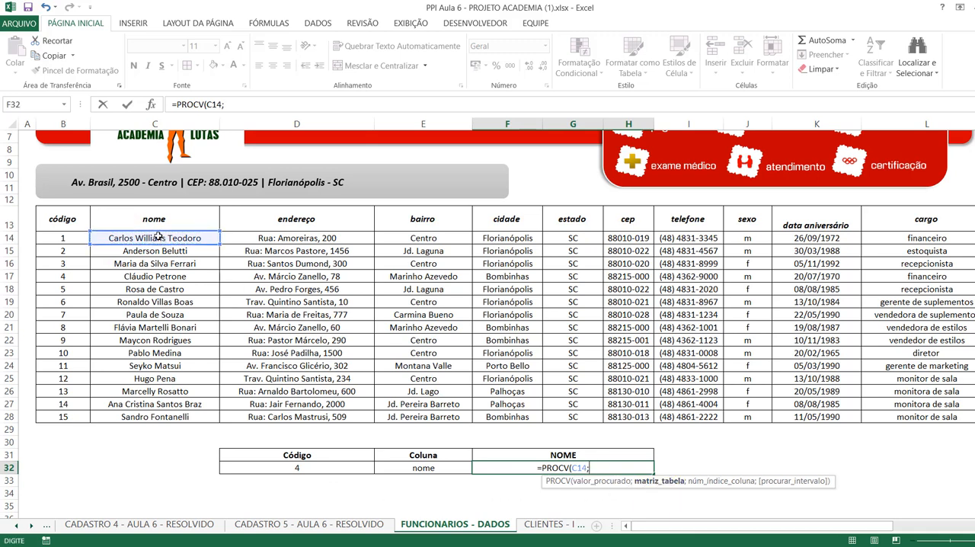
mouse_move(151, 220)
mouse_down()
mouse_move(194, 256)
mouse_move(221, 316)
mouse_move(221, 414)
mouse_move(686, 416)
mouse_up()
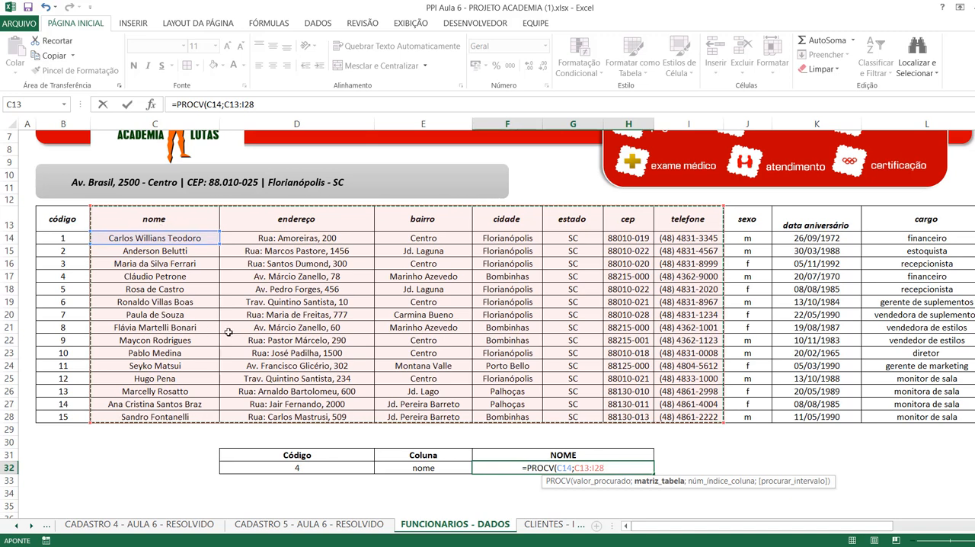
key(BackSpace)
key(BackSpace)
key(BackSpace)
key(BackSpace)
key(BackSpace)
key(BackSpace)
key(BackSpace)
key(BackSpace)
key(BackSpace)
key(BackSpace)
key(BackSpace)
key(BackSpace)
key(BackSpace)
key(BackSpace)
key(BackSpace)
key(BackSpace)
key(BackSpace)
key(BackSpace)
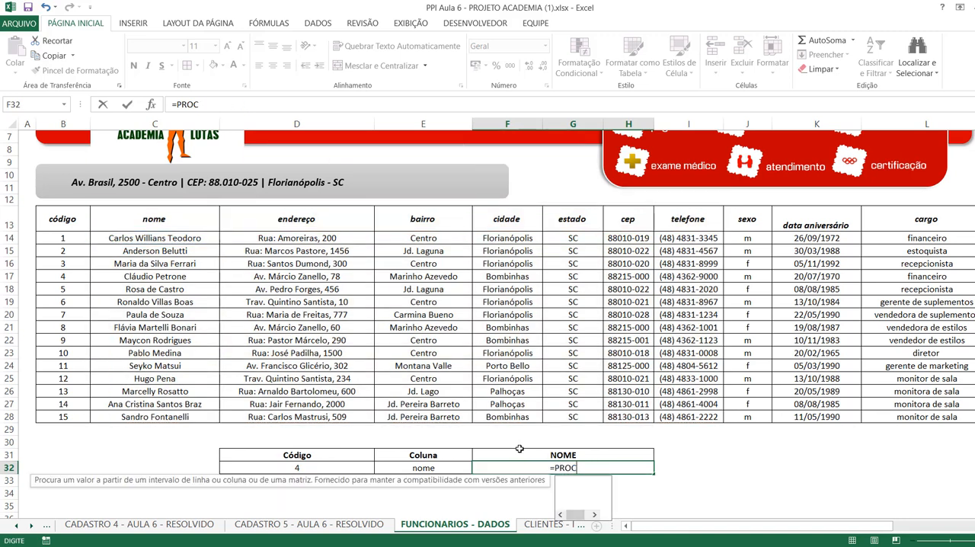
key(Return)
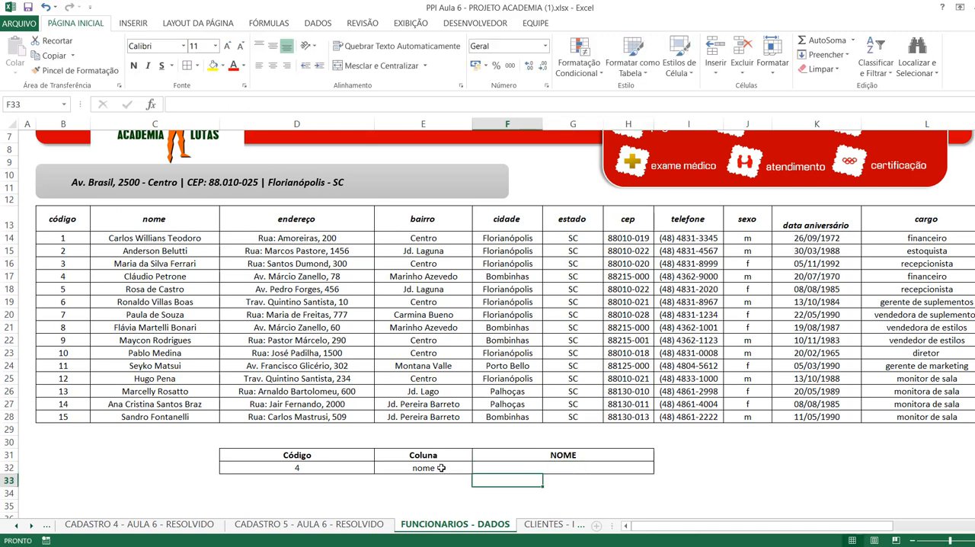
Try a PROCV formula in F32 with D16 as the lookup value and D13:K28 as the table, and discard the entry.
click(515, 469)
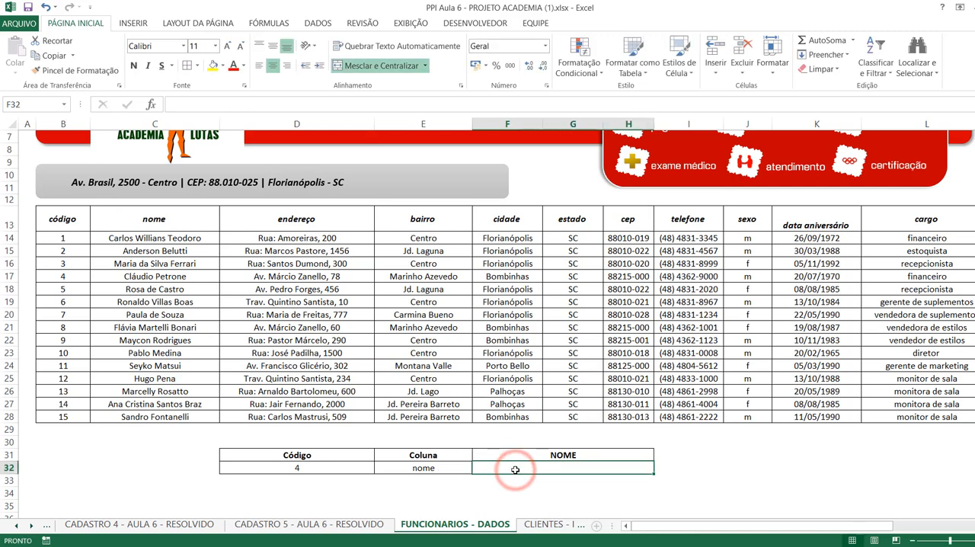
text(=proc)
key(Down)
key(Down)
key(Down)
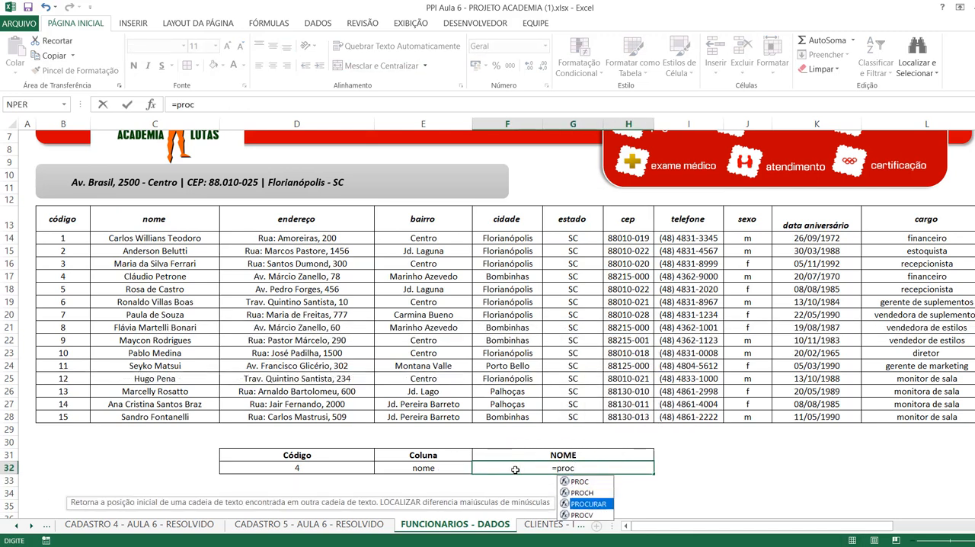
key(Tab)
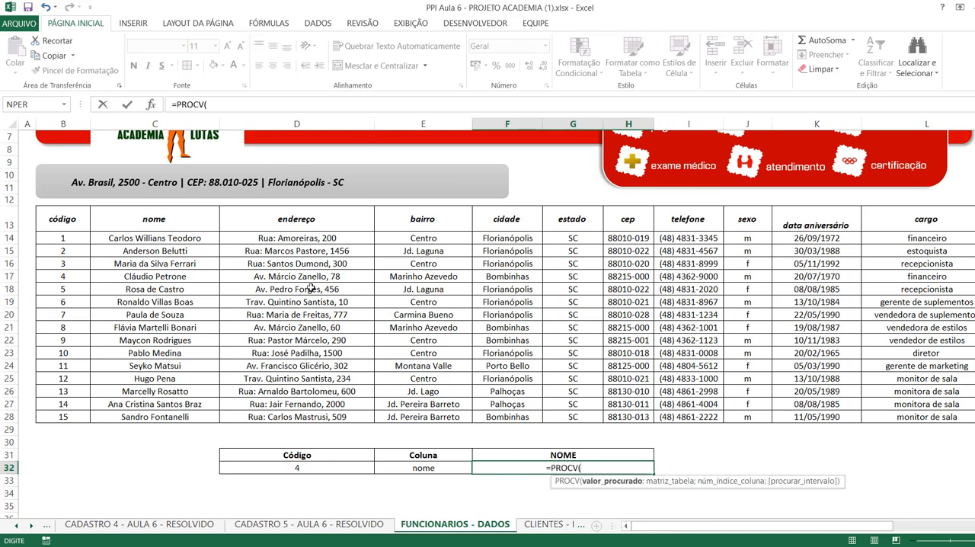
click(266, 262)
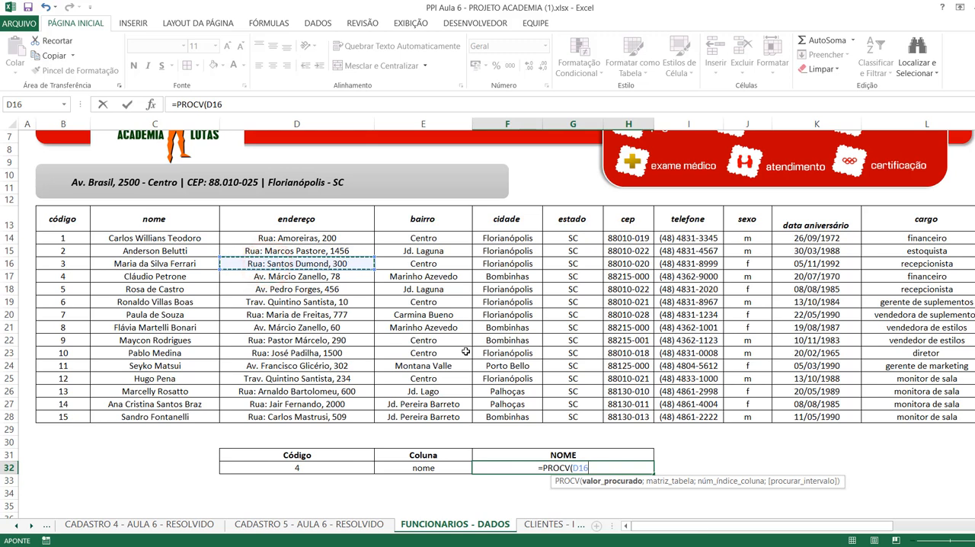
text(;)
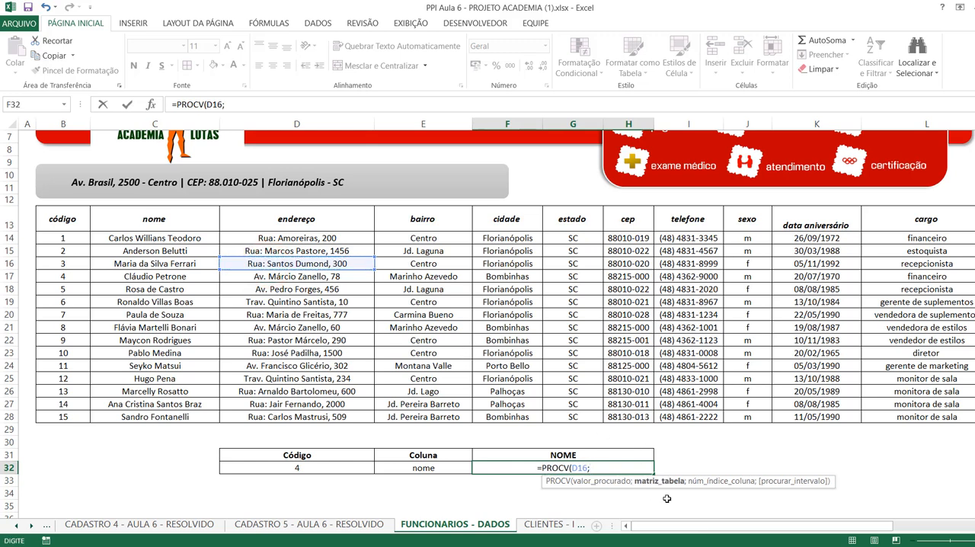
drag(297, 220, 843, 419)
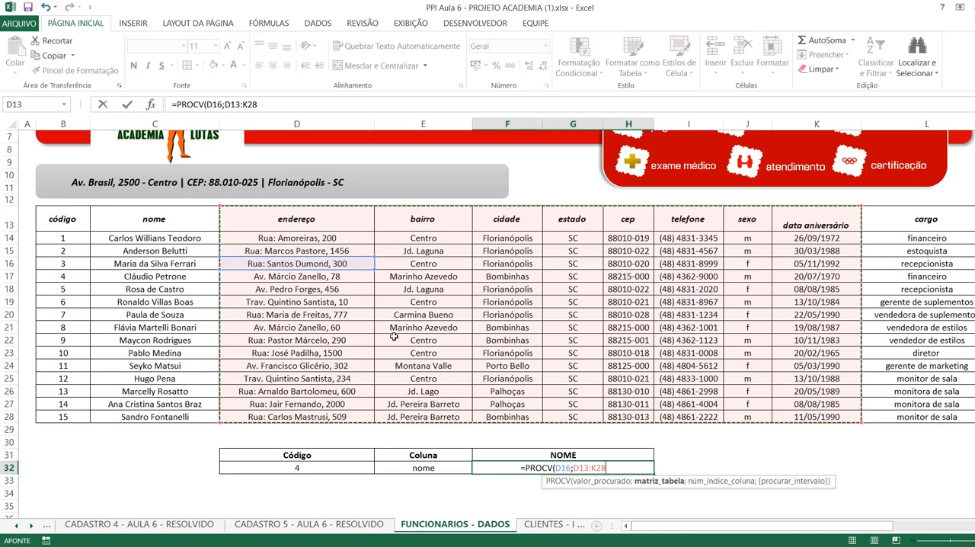
key(BackSpace)
key(BackSpace)
key(BackSpace)
key(BackSpace)
key(BackSpace)
key(BackSpace)
key(BackSpace)
key(BackSpace)
key(BackSpace)
key(BackSpace)
key(BackSpace)
key(BackSpace)
key(BackSpace)
key(BackSpace)
key(BackSpace)
key(BackSpace)
key(BackSpace)
key(BackSpace)
key(Escape)
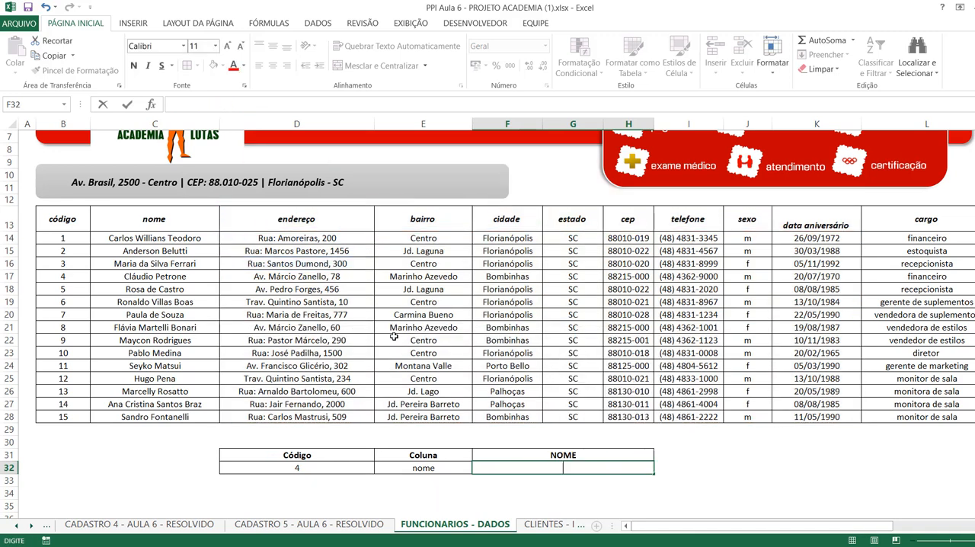
key(Return)
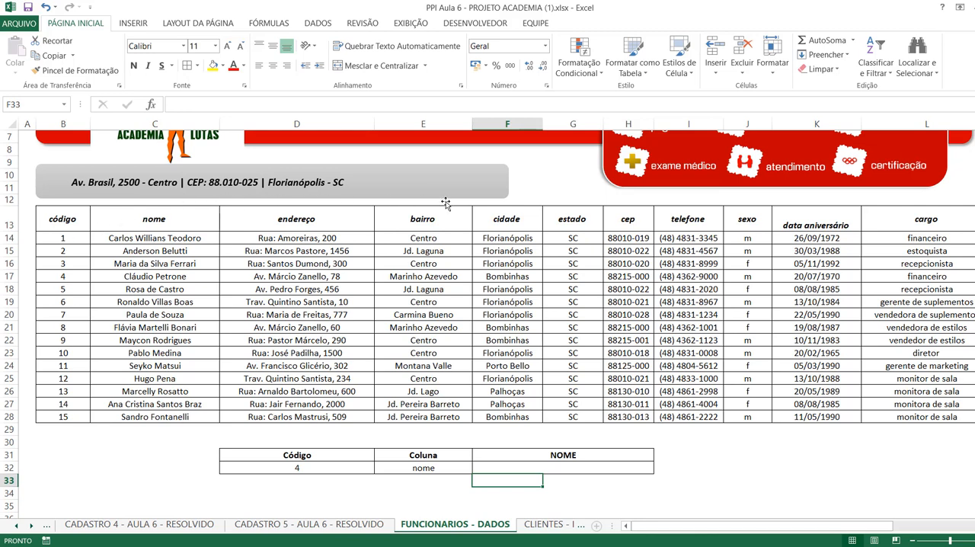
drag(431, 205, 427, 236)
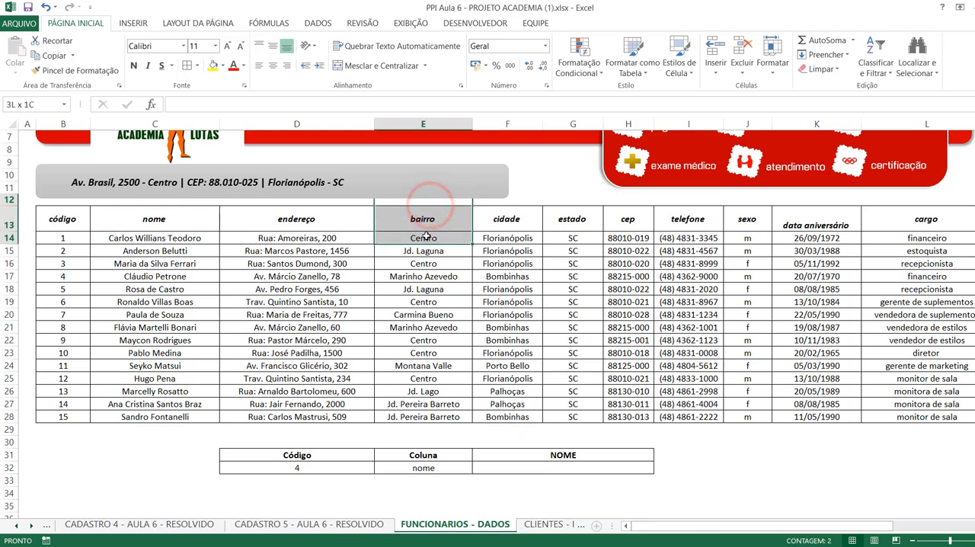
drag(24, 303, 72, 303)
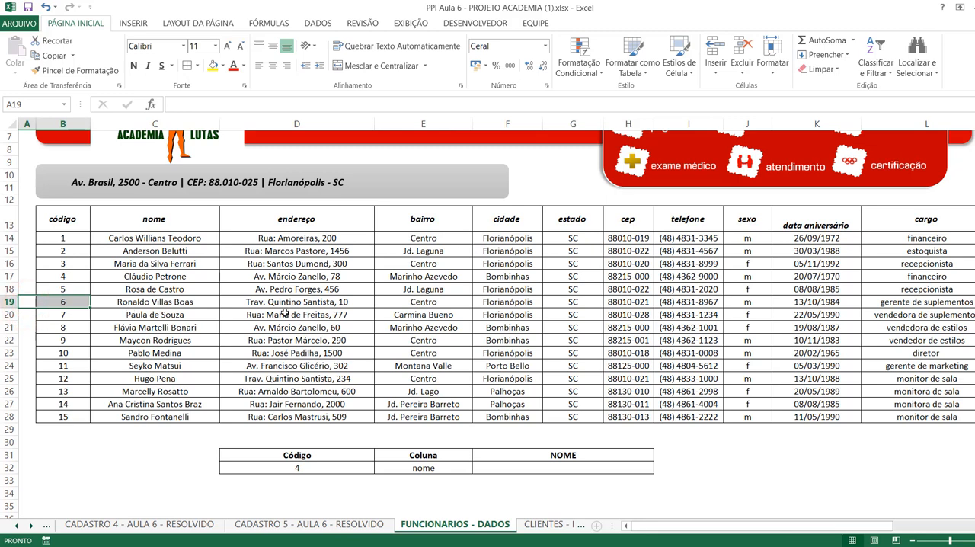
click(60, 210)
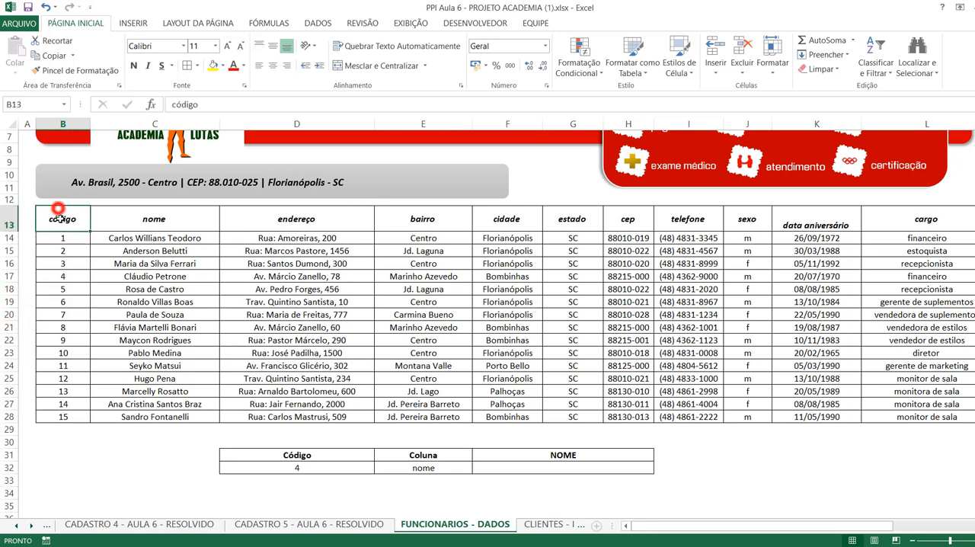
click(26, 242)
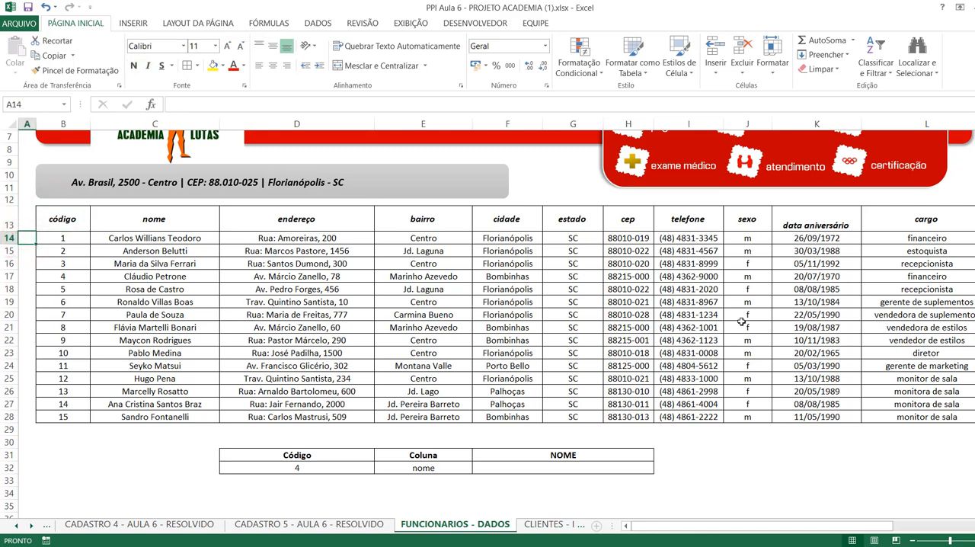
drag(804, 446, 812, 405)
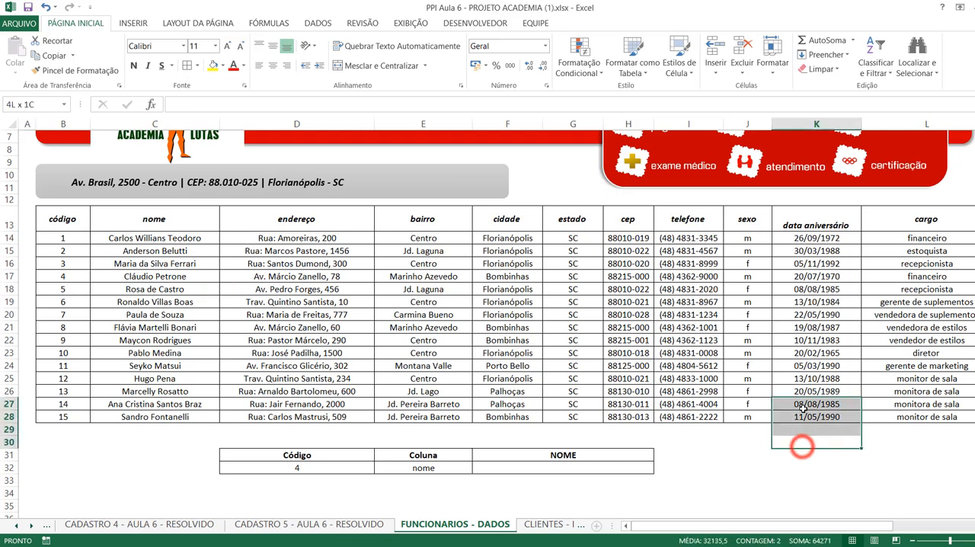
click(17, 314)
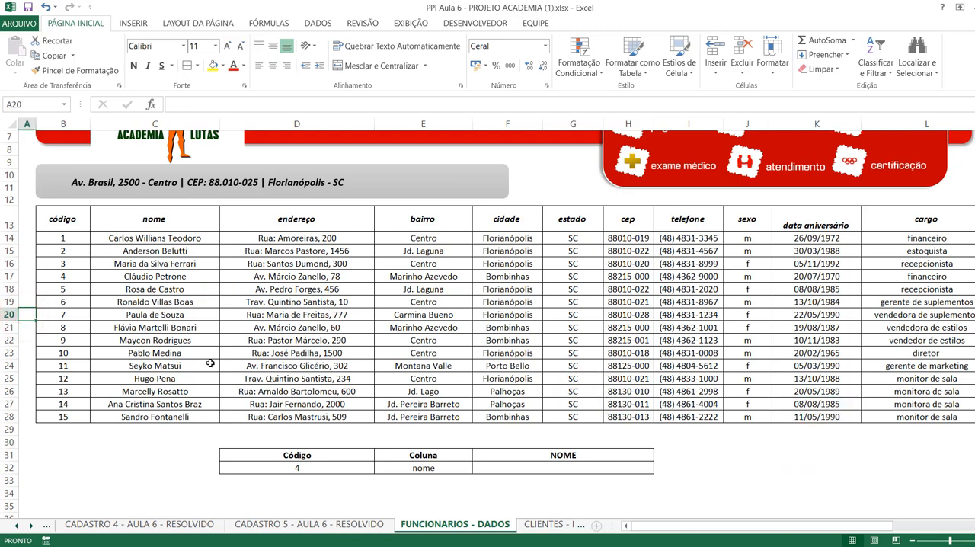
Enter an ÍNDICE formula in F32 with B13:L28 as the matrix, row number 2 and column number 2.
click(537, 468)
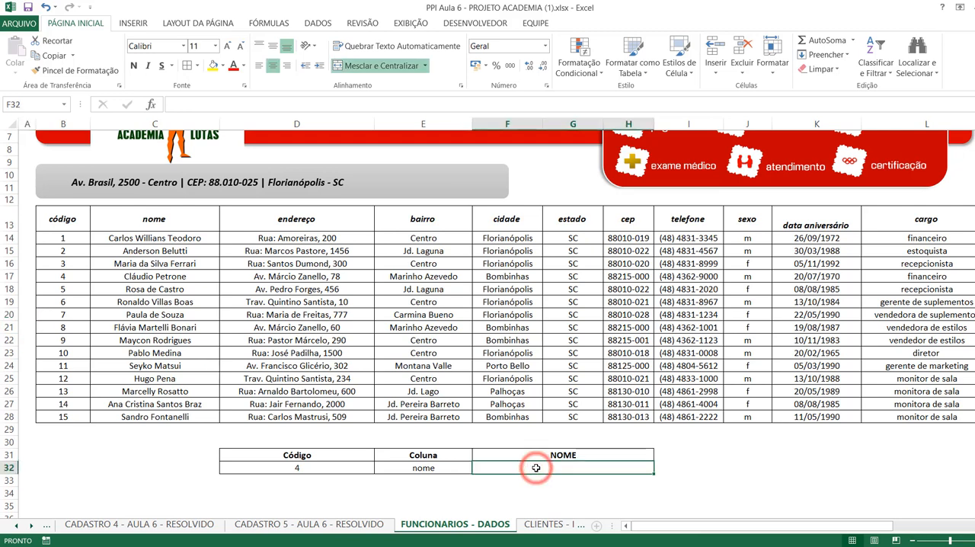
text(=in)
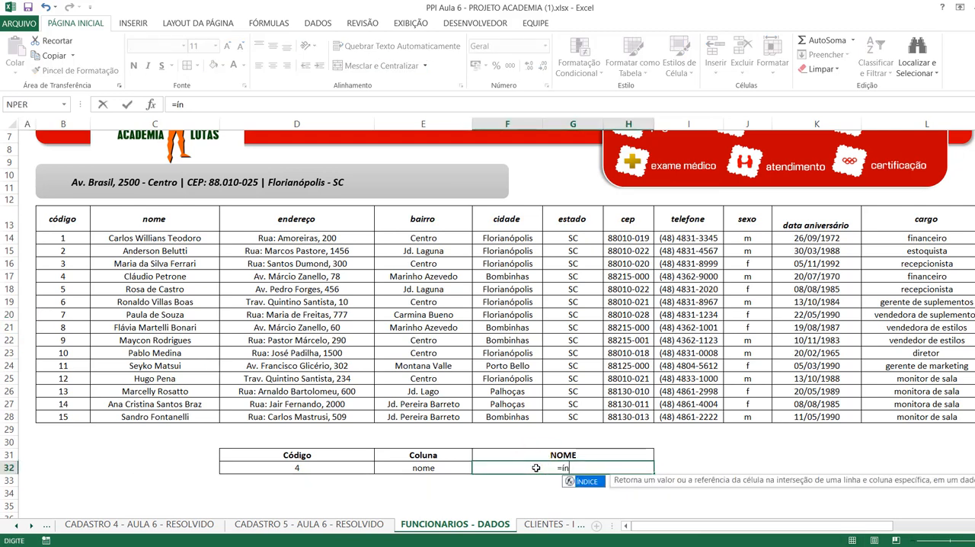
key(Tab)
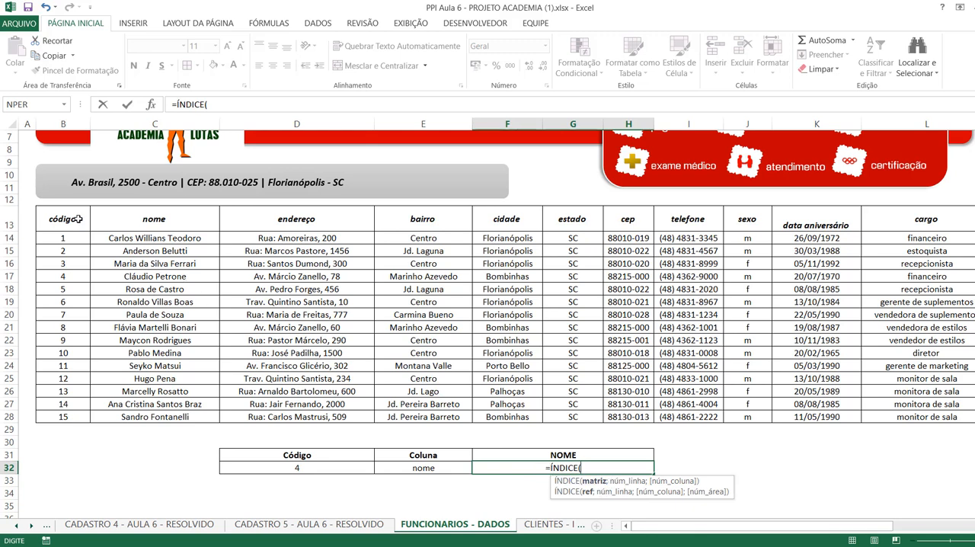
drag(72, 219, 931, 417)
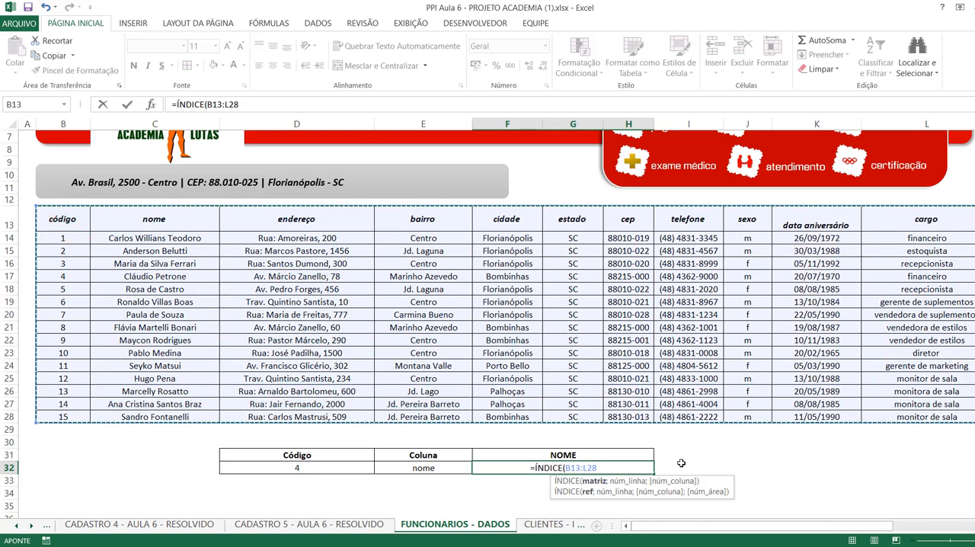
text(;)
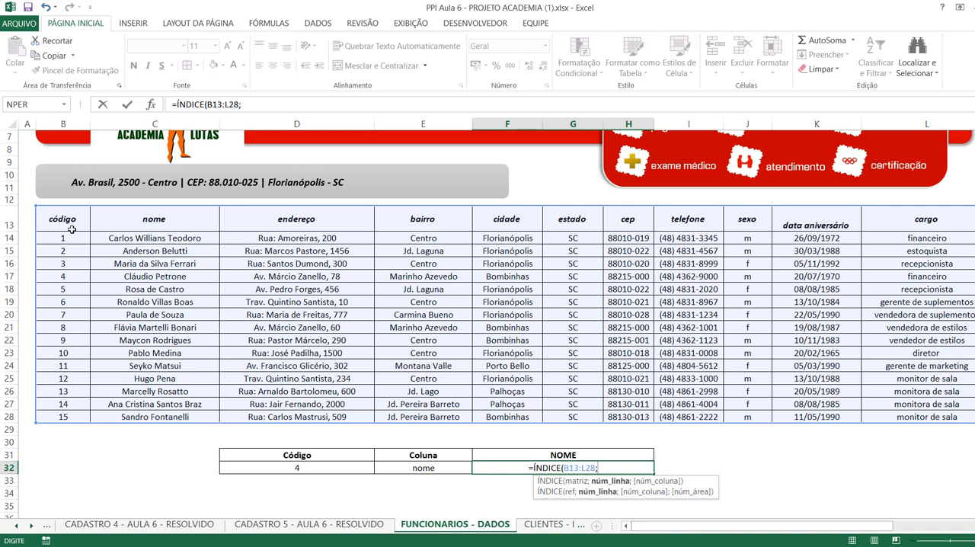
text(2;)
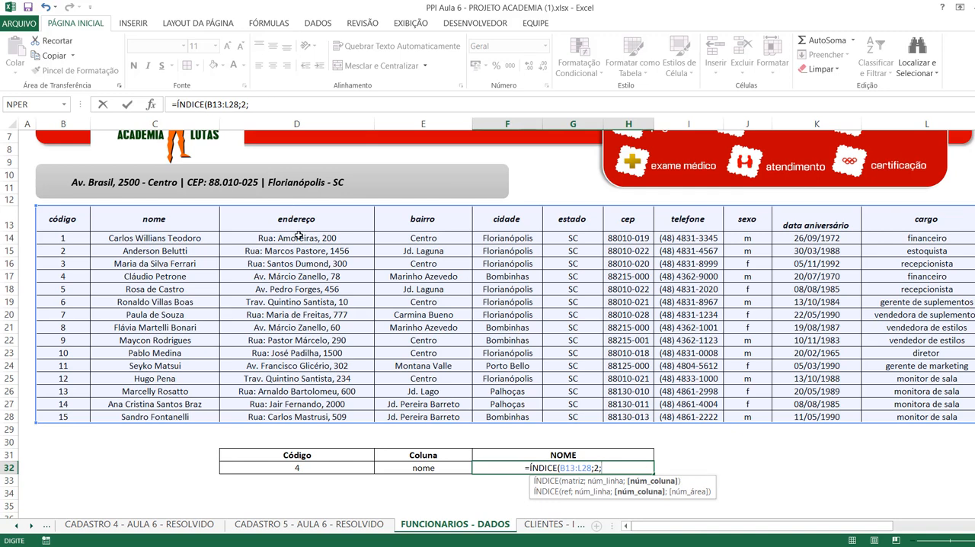
text(2)
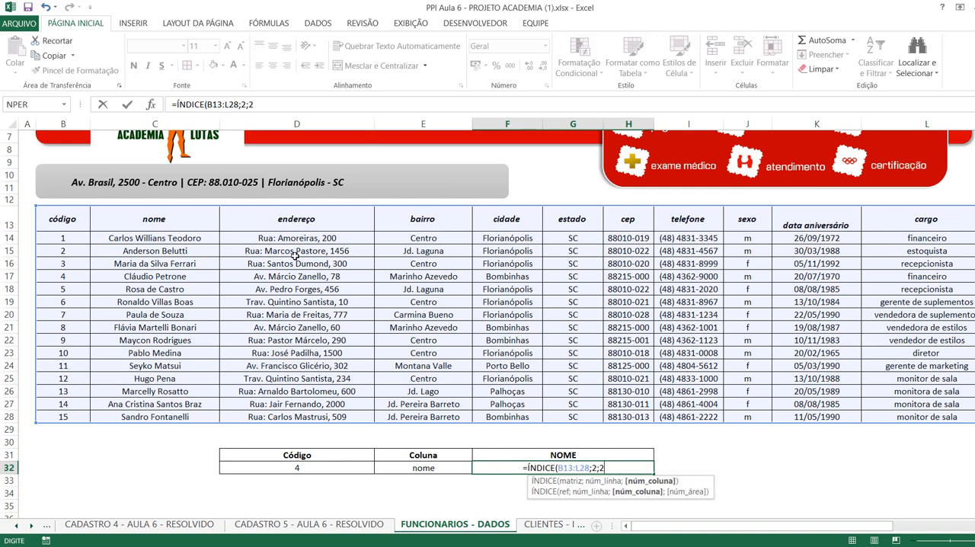
key(Return)
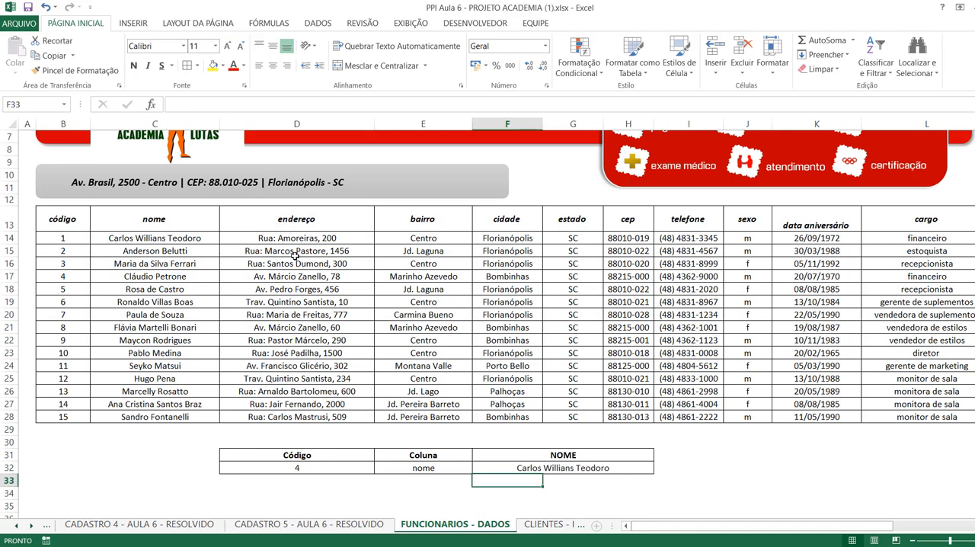
Compare the row and column arguments of the F32 ÍNDICE formula with row 14, column C and the Código and Coluna cells.
click(9, 238)
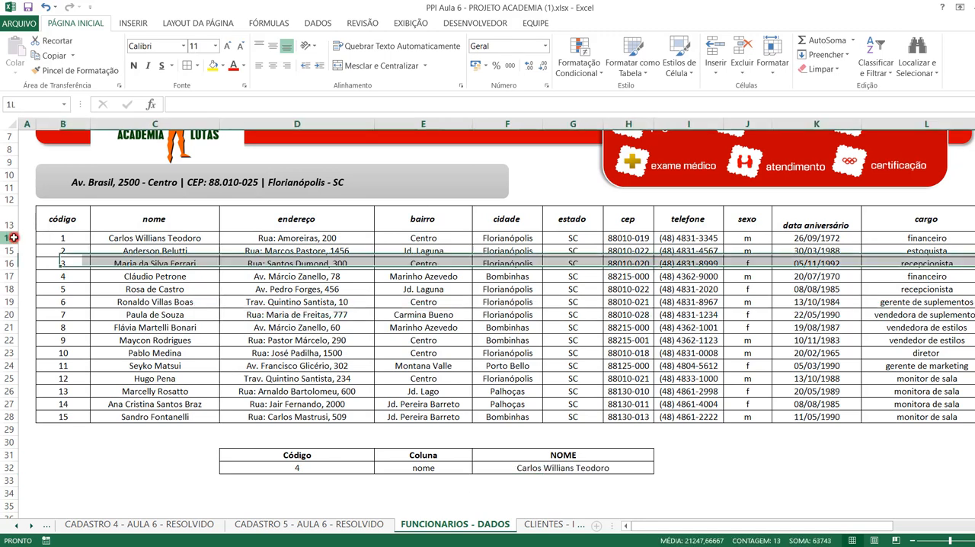
click(152, 124)
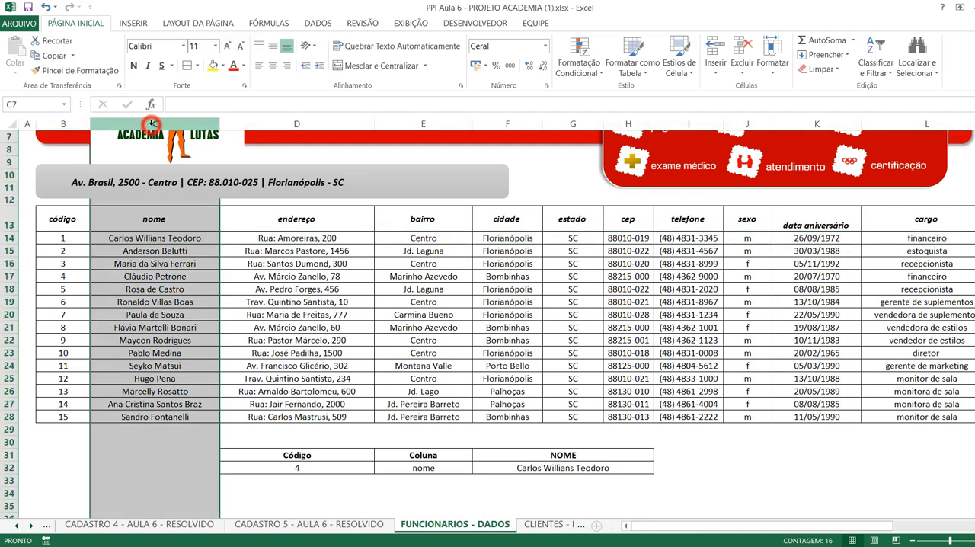
click(134, 238)
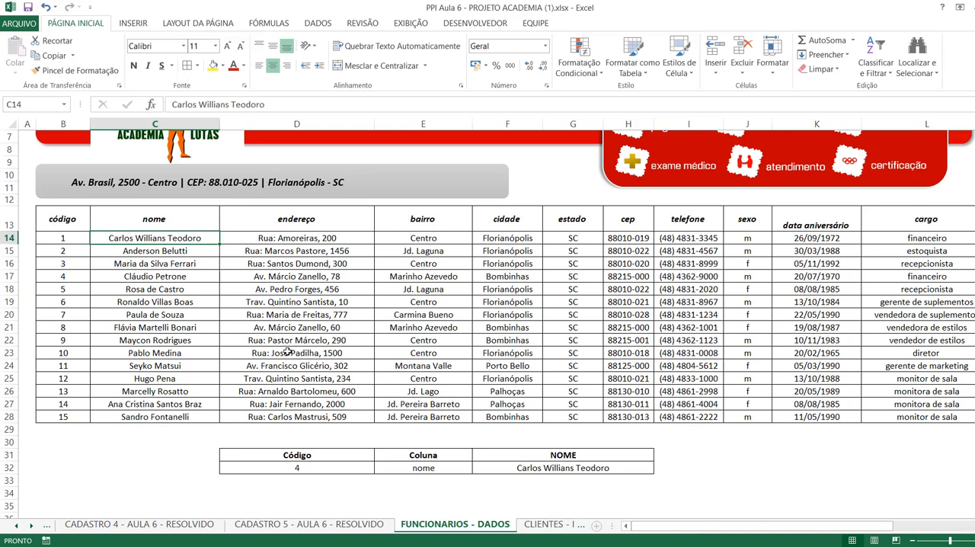
double_click(550, 468)
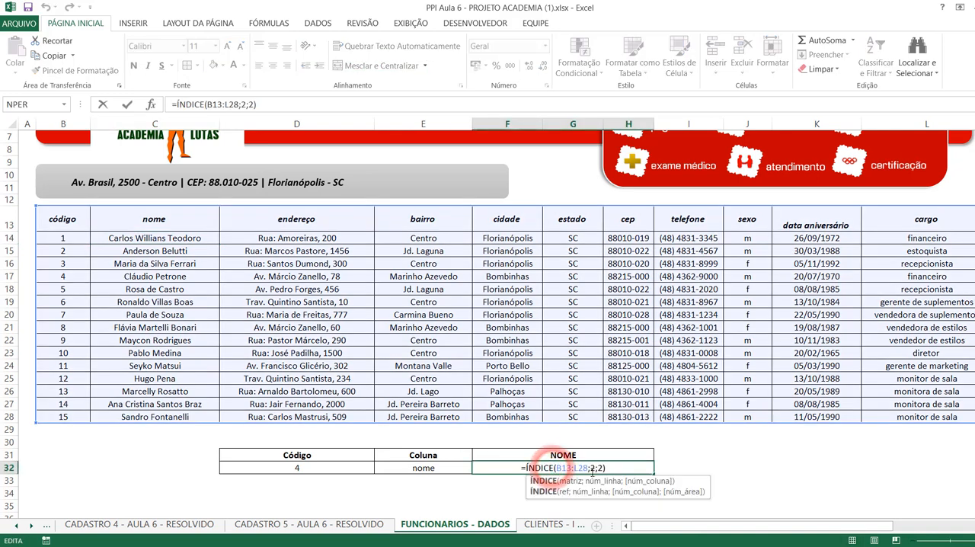
click(593, 468)
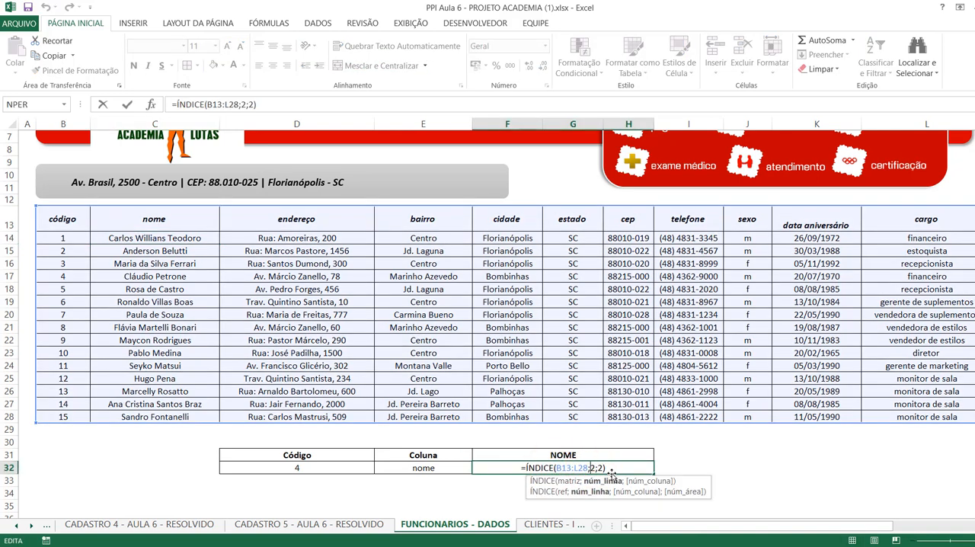
key(Return)
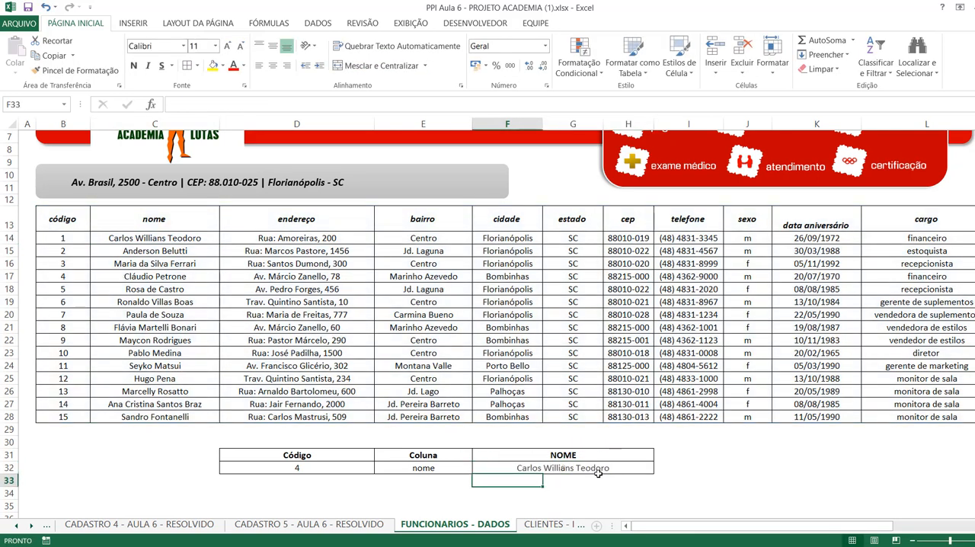
click(297, 467)
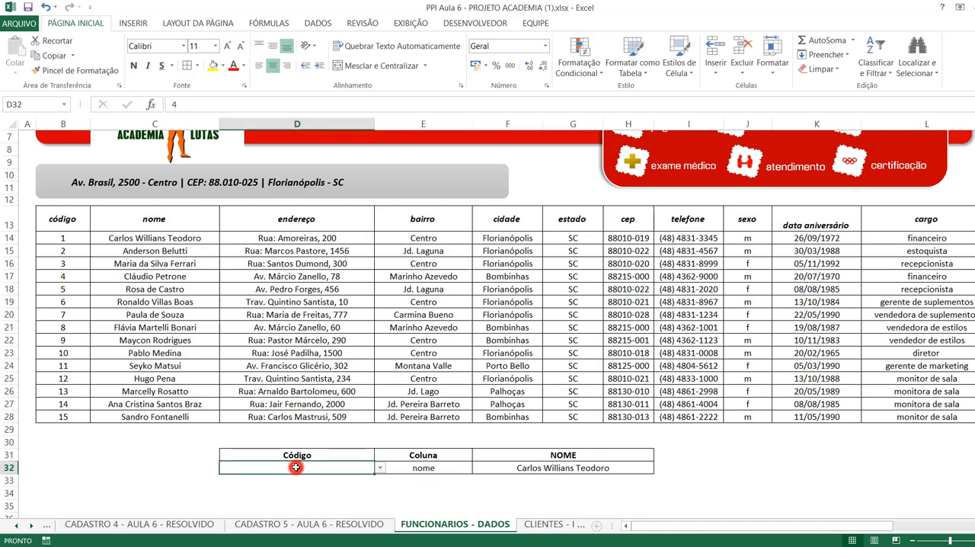
click(448, 471)
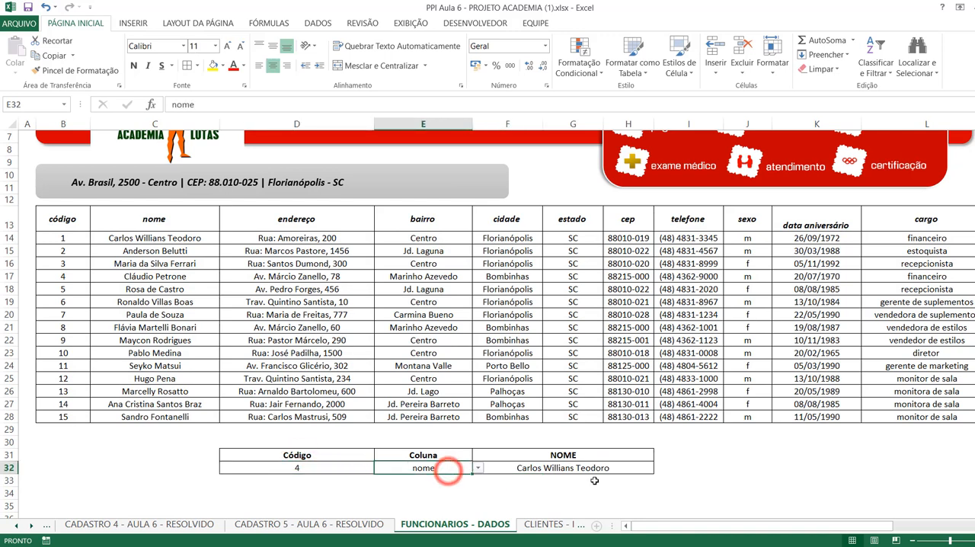
Count the table rows from the código header down to code 4 and set the F32 formula's row number to 5.
click(53, 223)
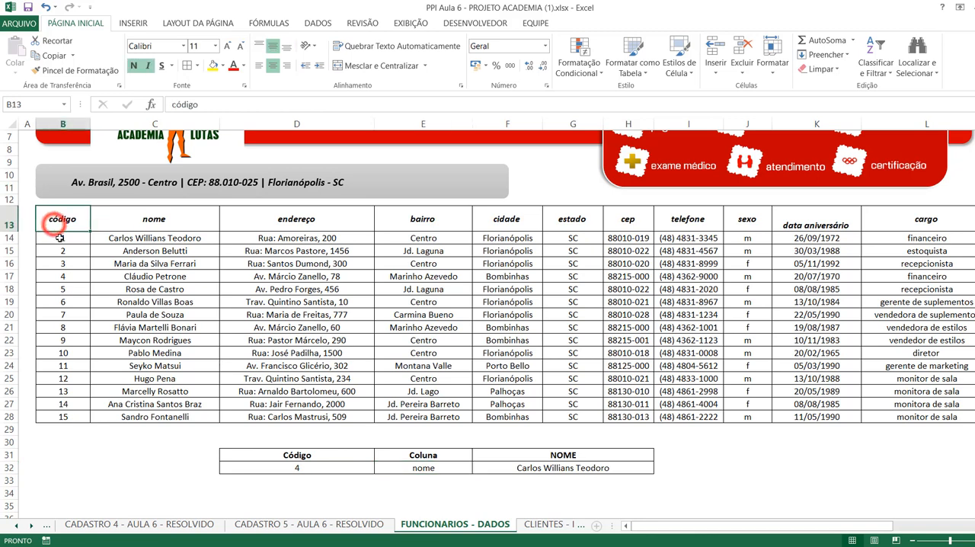
click(59, 239)
click(59, 252)
click(59, 262)
click(59, 275)
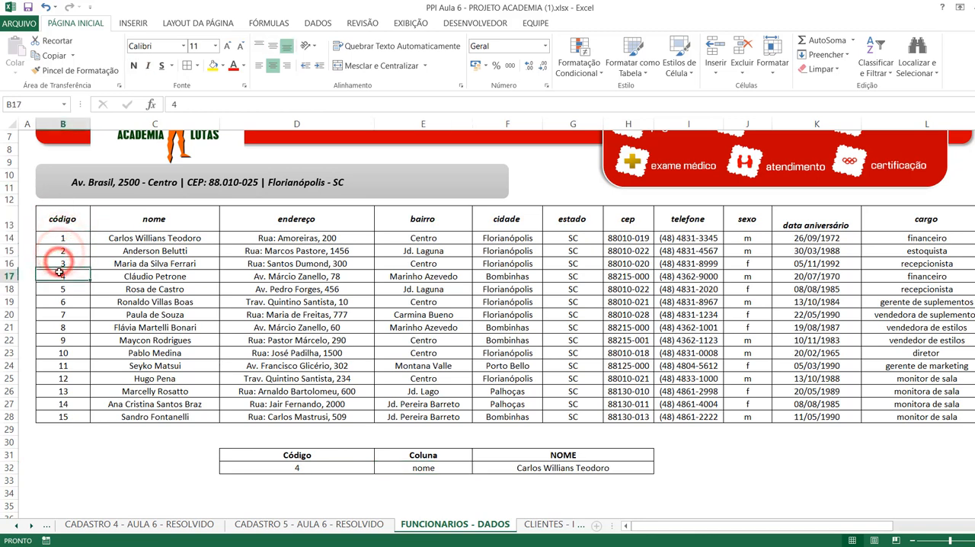
double_click(554, 468)
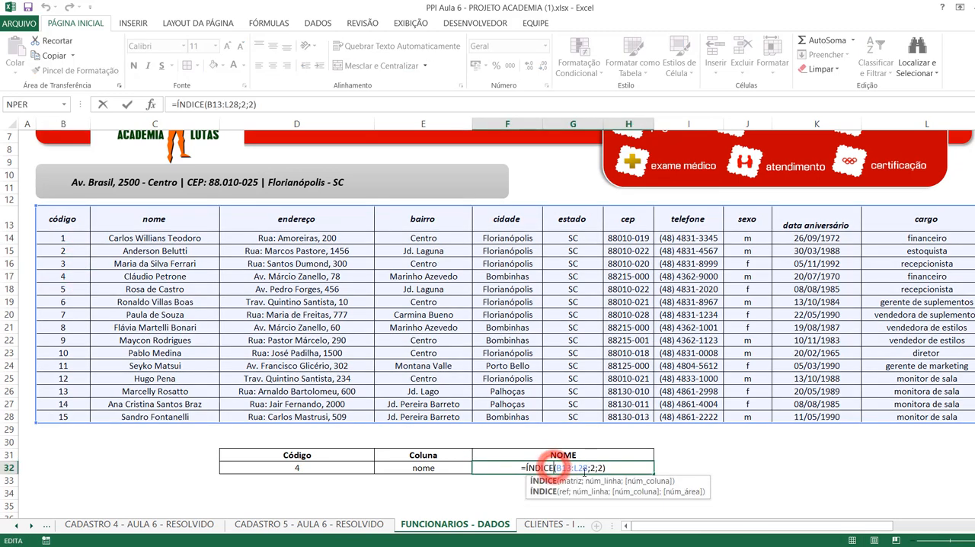
double_click(593, 467)
text(5)
key(Return)
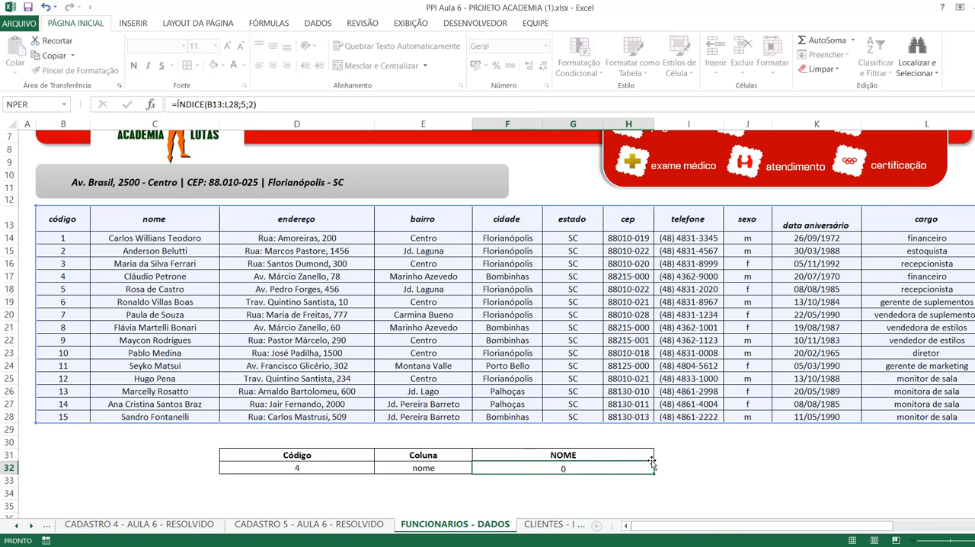
click(645, 486)
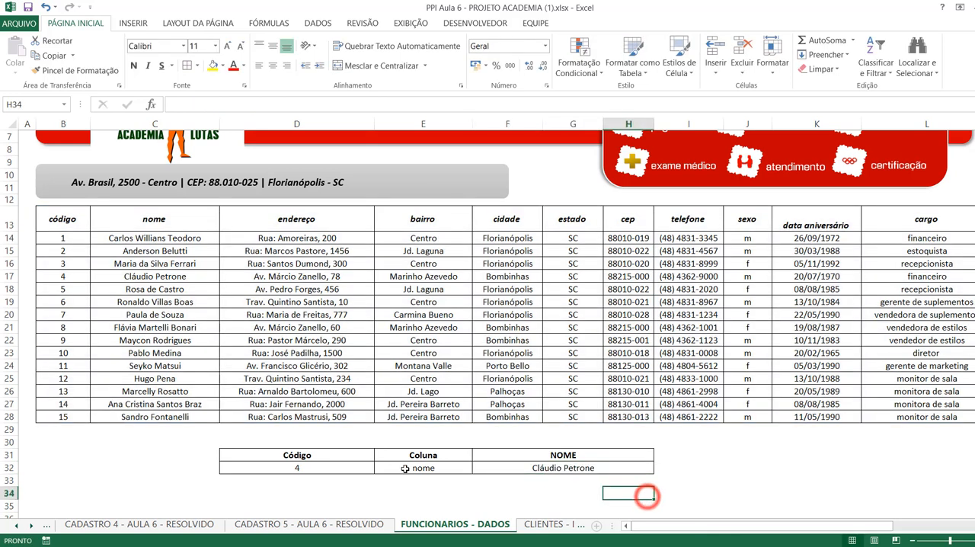
Choose 8 as the Código value in cell D32 of the lookup table.
click(372, 468)
click(379, 469)
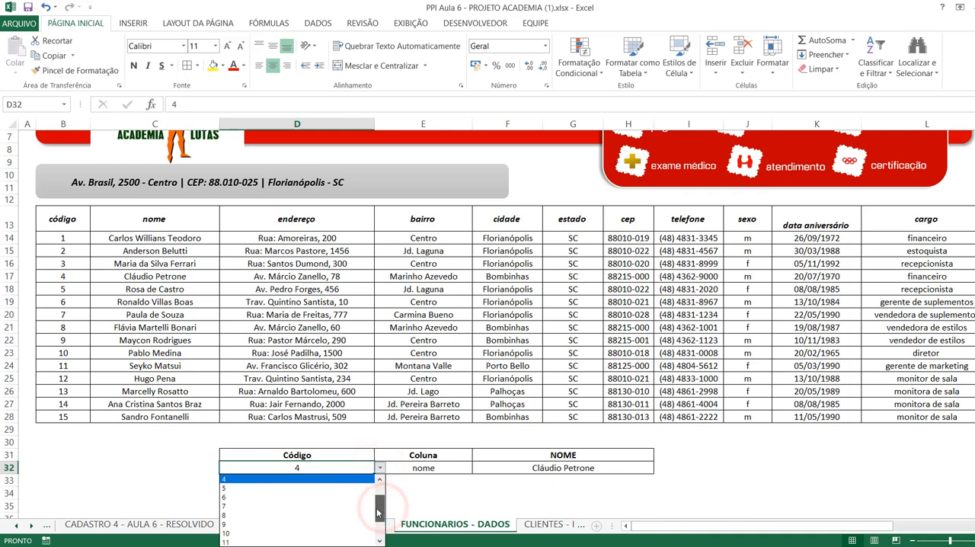
click(242, 516)
click(225, 494)
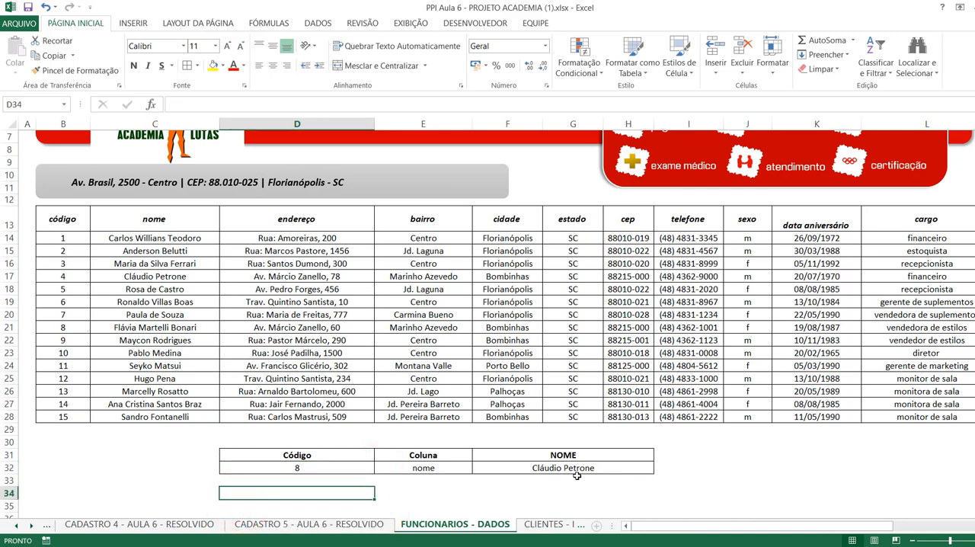
Check the fixed row number in the F32 ÍNDICE formula against the Código chosen in D32, leaving the formula as it is.
click(566, 470)
double_click(566, 469)
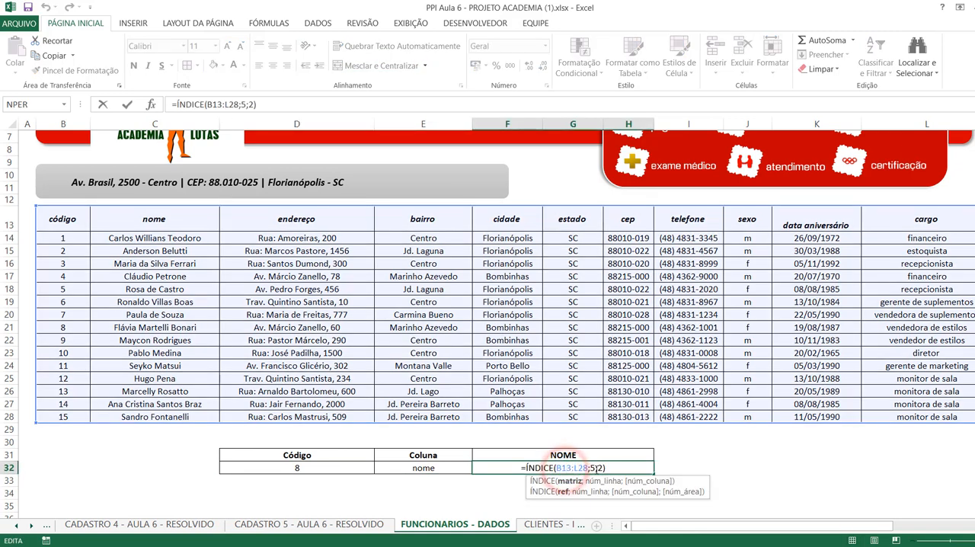
click(591, 468)
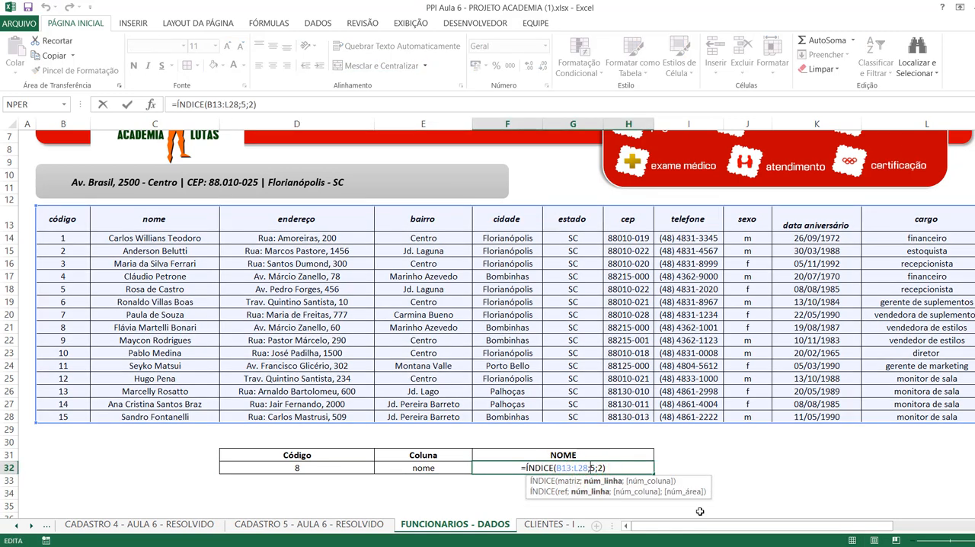
key(Return)
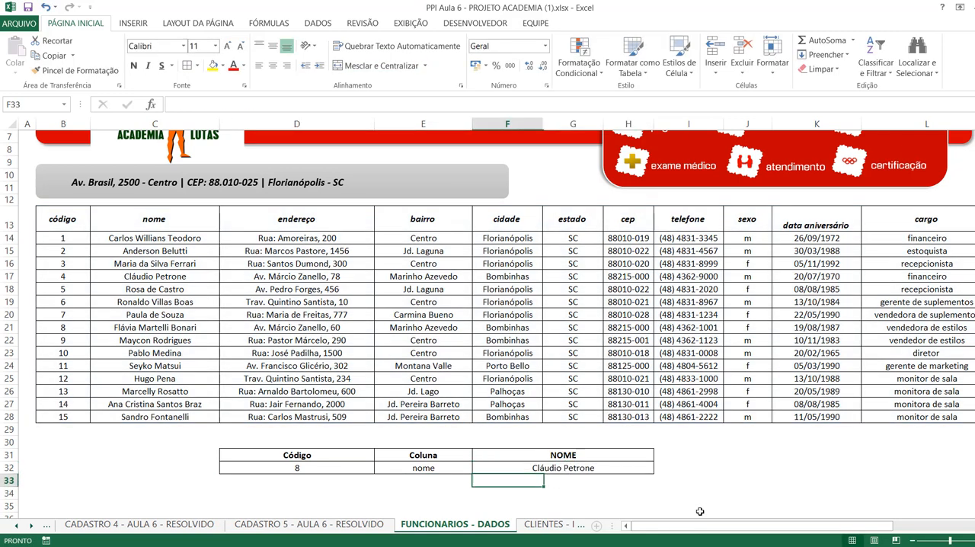
click(428, 495)
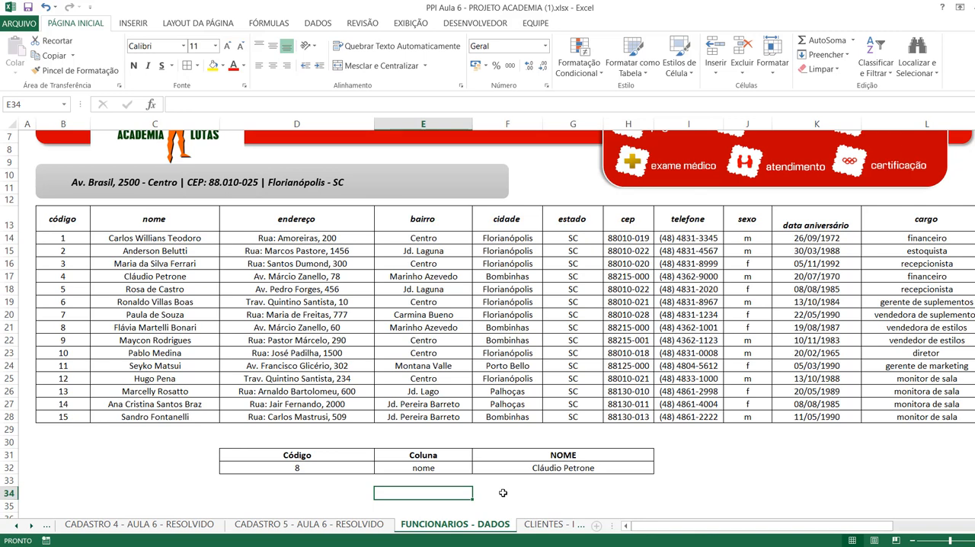
key(Right)
key(Up)
key(Up)
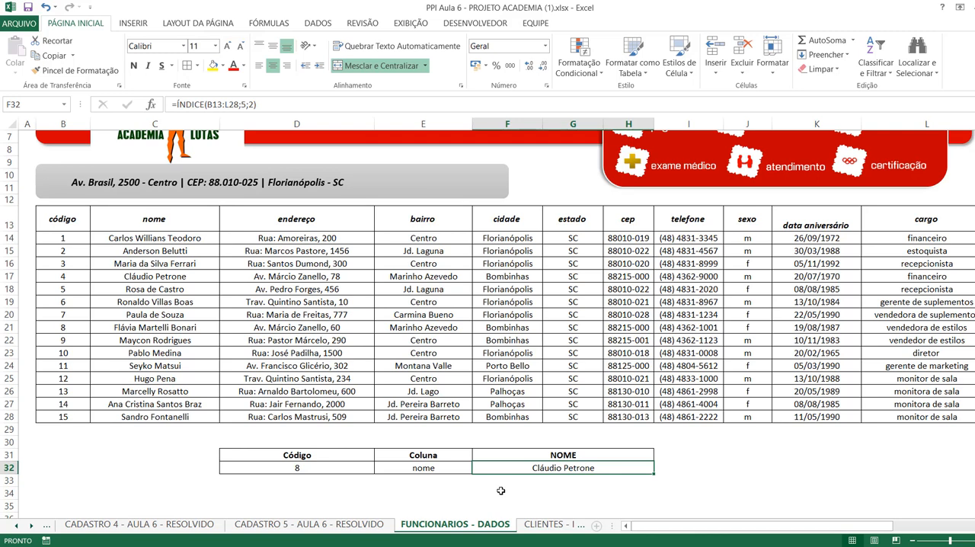
Choose "cidade" as the Coluna value in cell E32 of the lookup table.
click(455, 466)
click(478, 468)
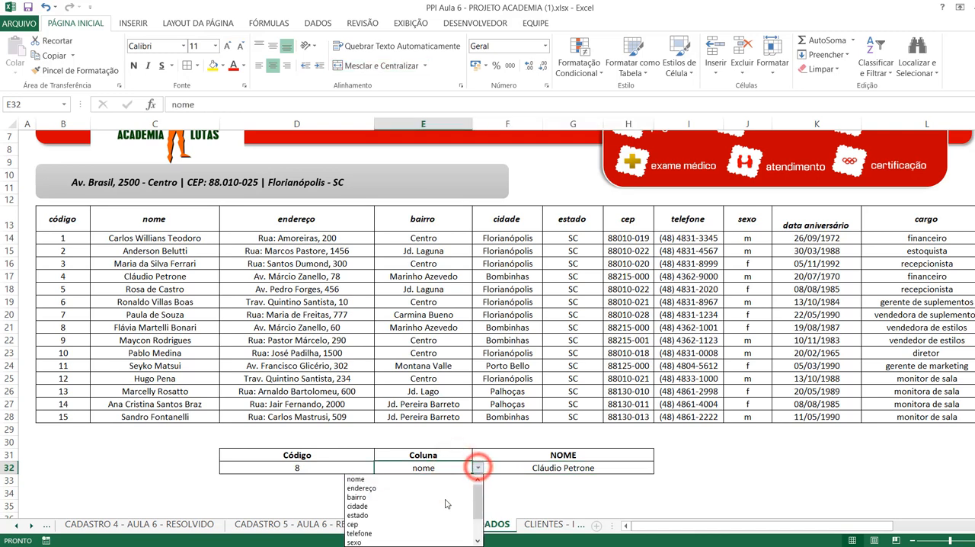
click(410, 506)
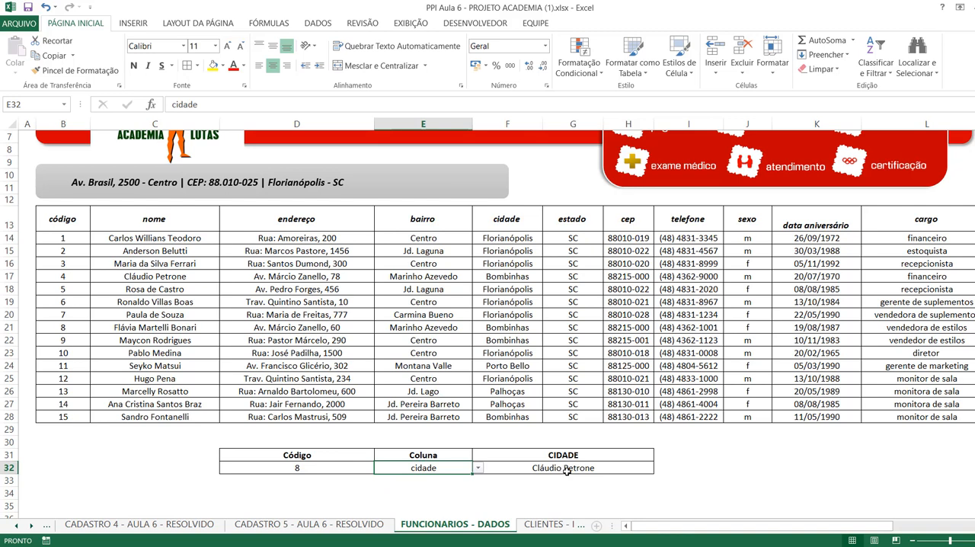
Replace the column number in the F32 ÍNDICE formula so that it returns data from the cidade column.
click(566, 471)
double_click(567, 469)
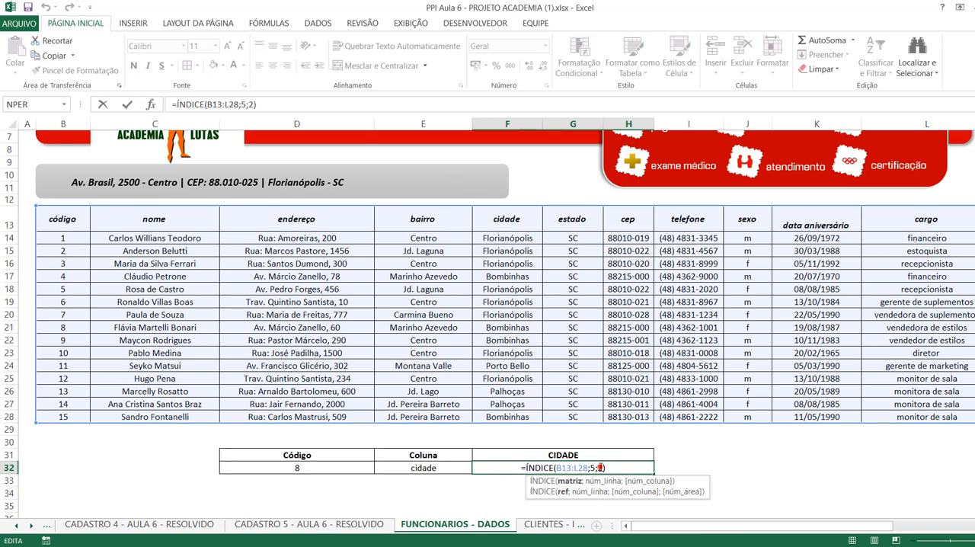
click(600, 468)
key(BackSpace)
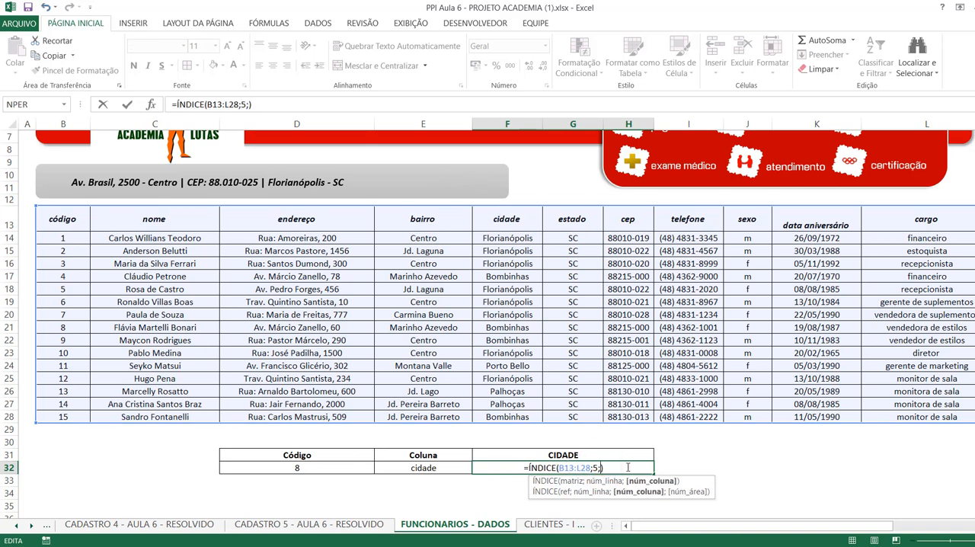
key(Return)
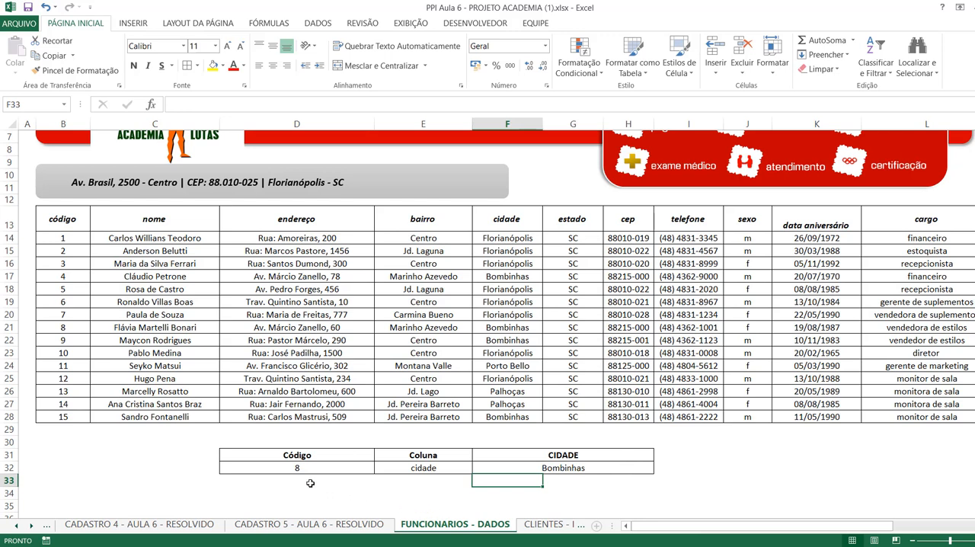
click(287, 480)
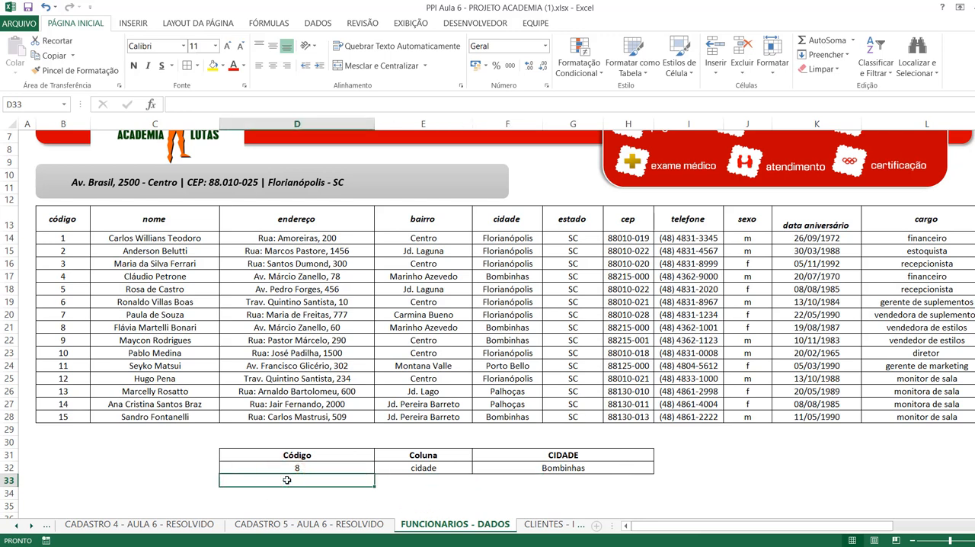
click(324, 467)
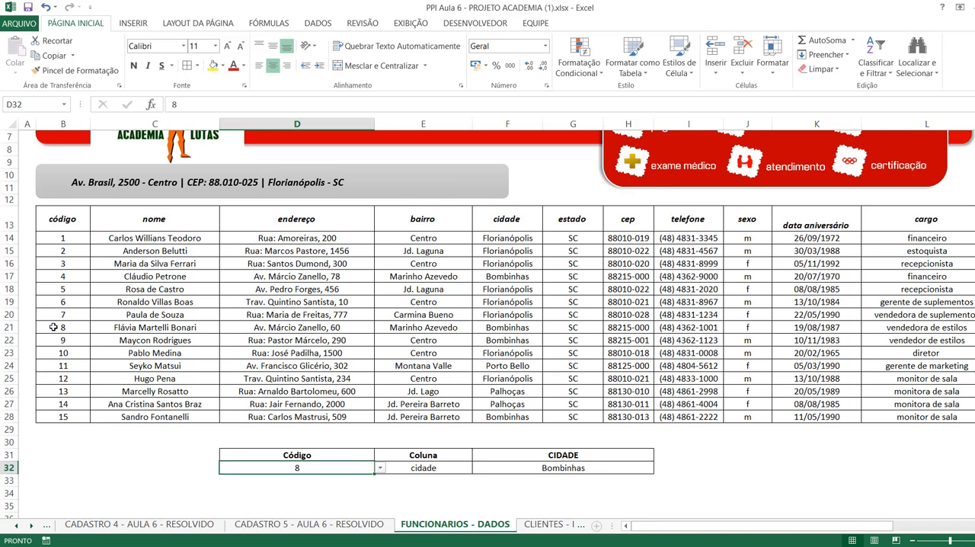
Enter =CORRESP(D32;B13:B28;0) in cell D33 to find the row position of the chosen Código with an exact match.
click(429, 467)
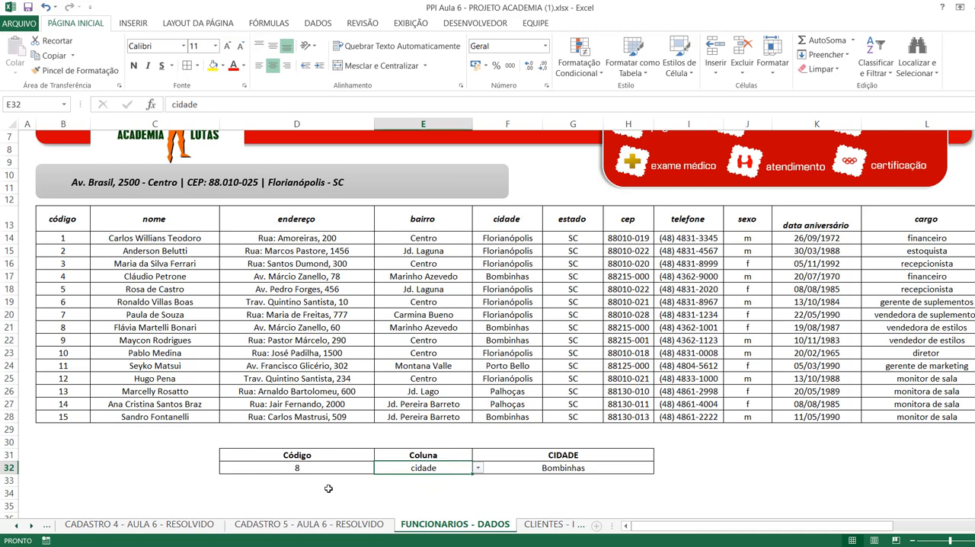
click(294, 479)
text(=)
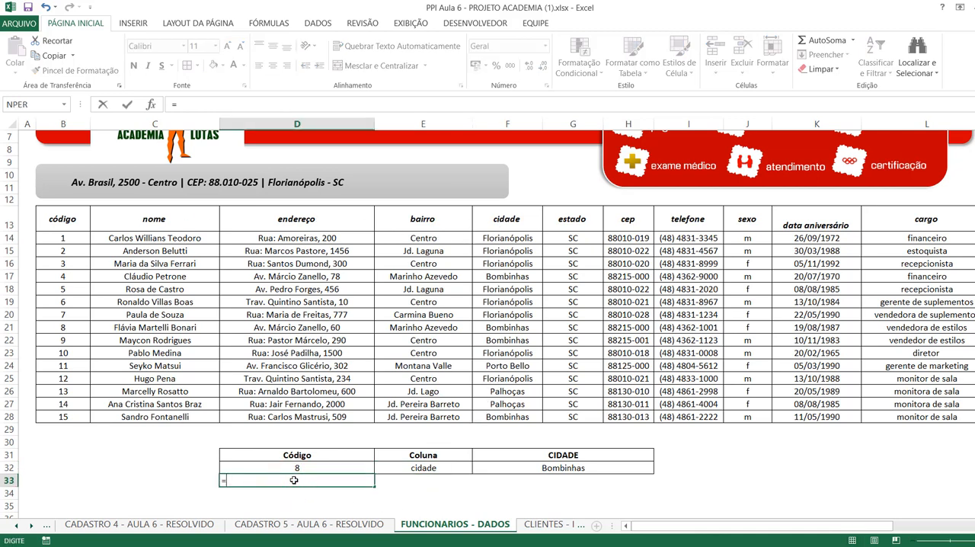
text(corres)
key(Tab)
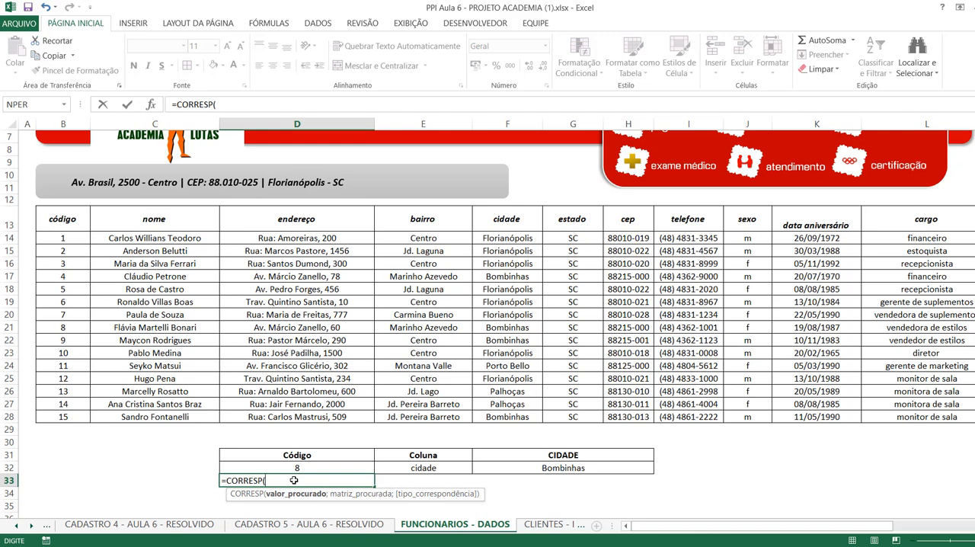
click(297, 468)
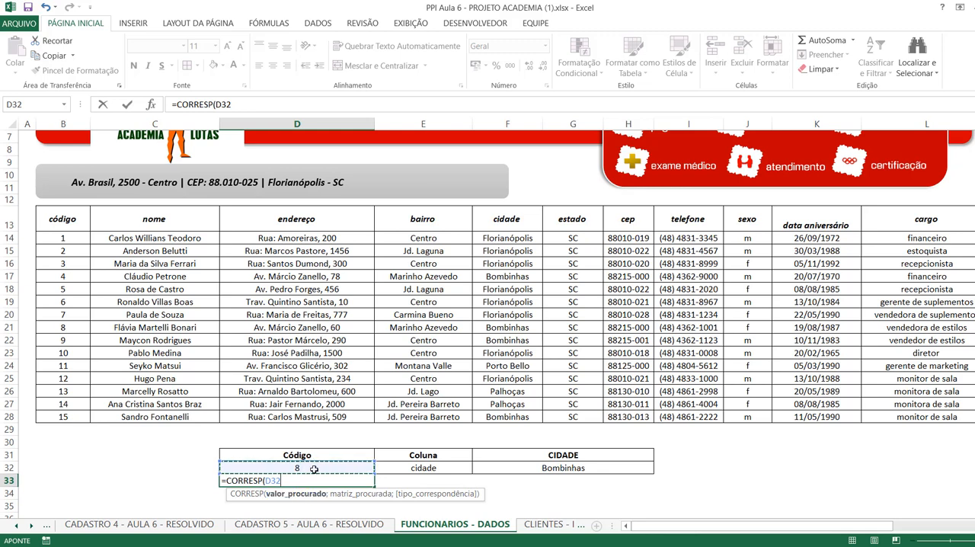
text(;)
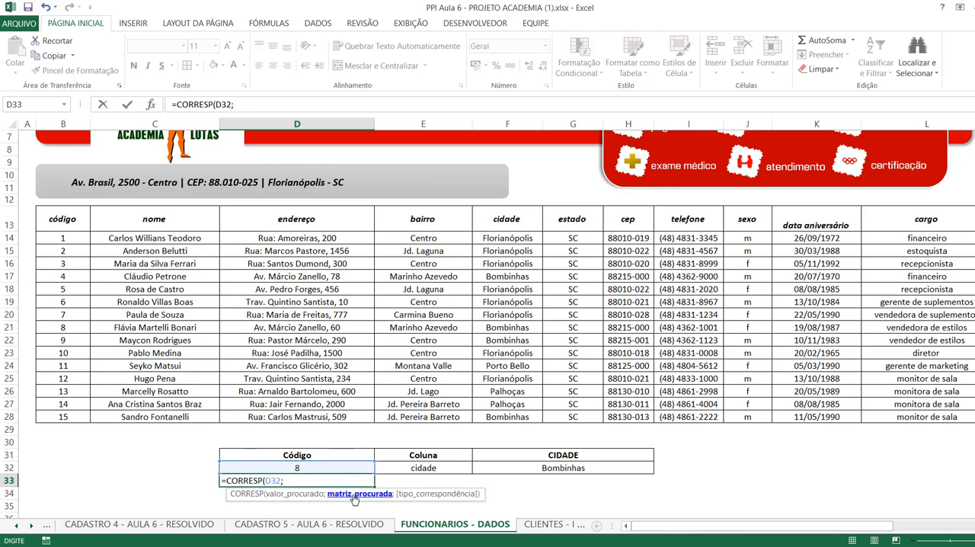
drag(62, 219, 80, 424)
text(;)
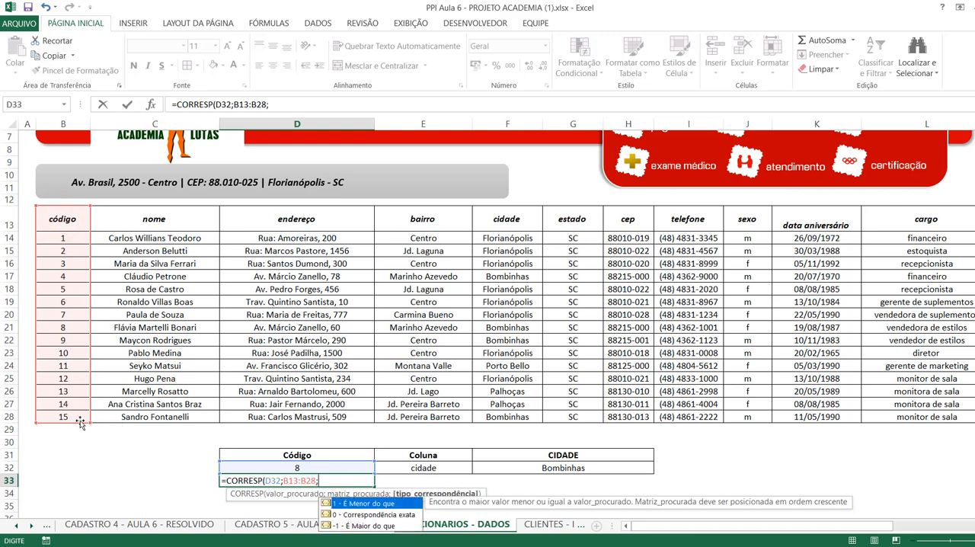
text(0)
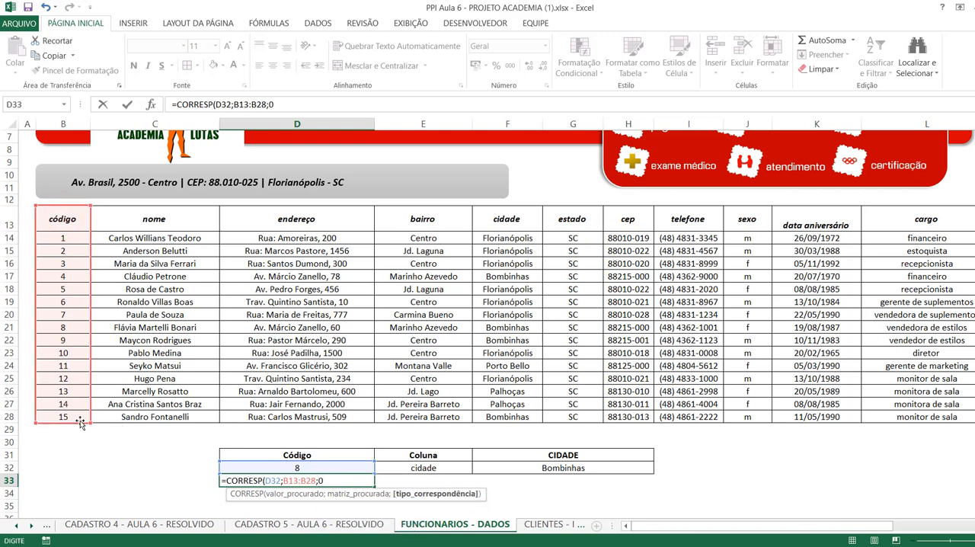
key(Return)
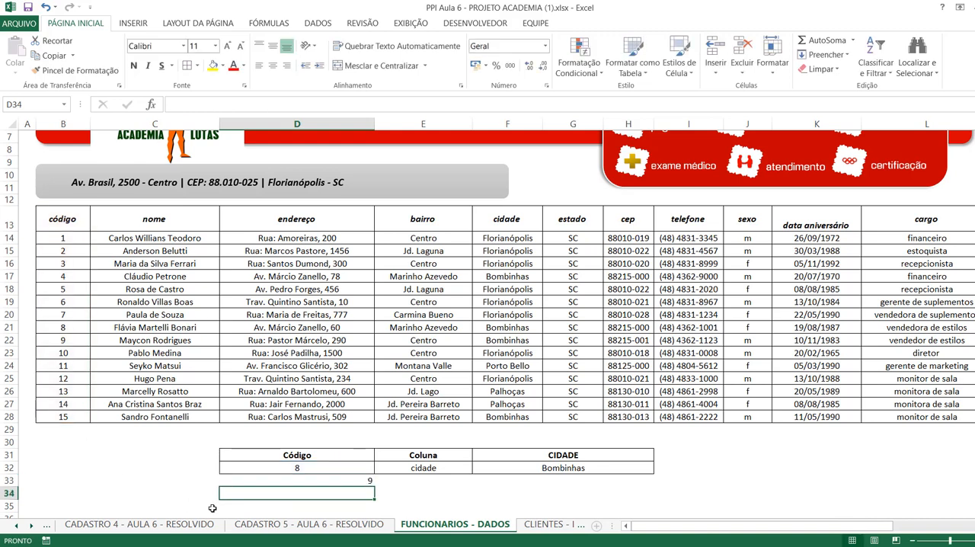
Choose 2 as the Código value in cell D32 to test the CORRESP formula below it.
click(282, 468)
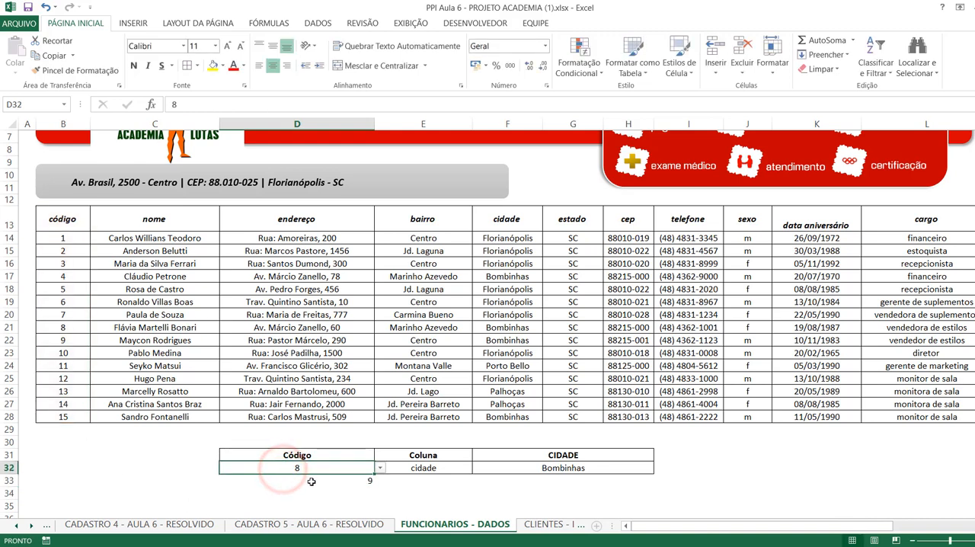
click(314, 480)
click(328, 467)
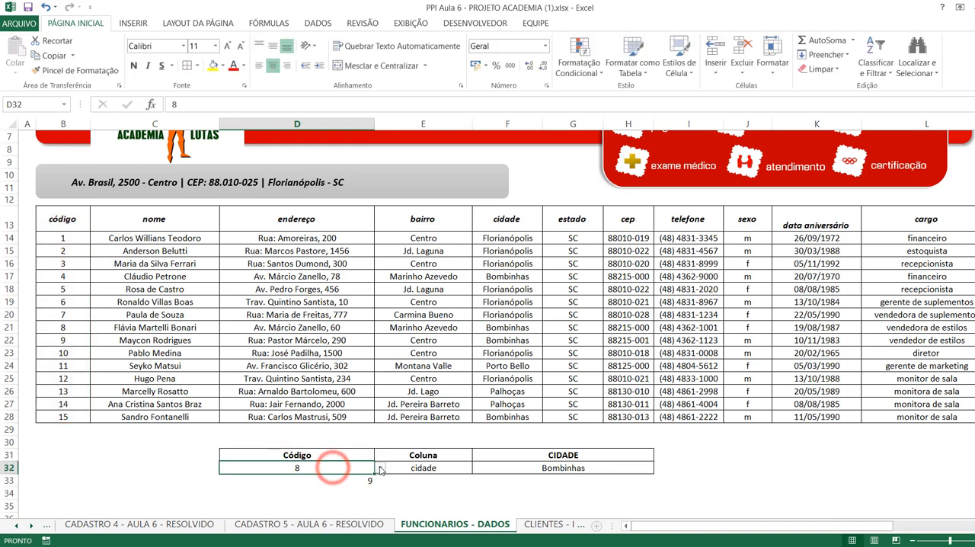
click(379, 467)
mouse_move(378, 519)
mouse_down()
mouse_move(379, 488)
mouse_move(380, 507)
mouse_up()
click(294, 488)
click(381, 469)
click(289, 486)
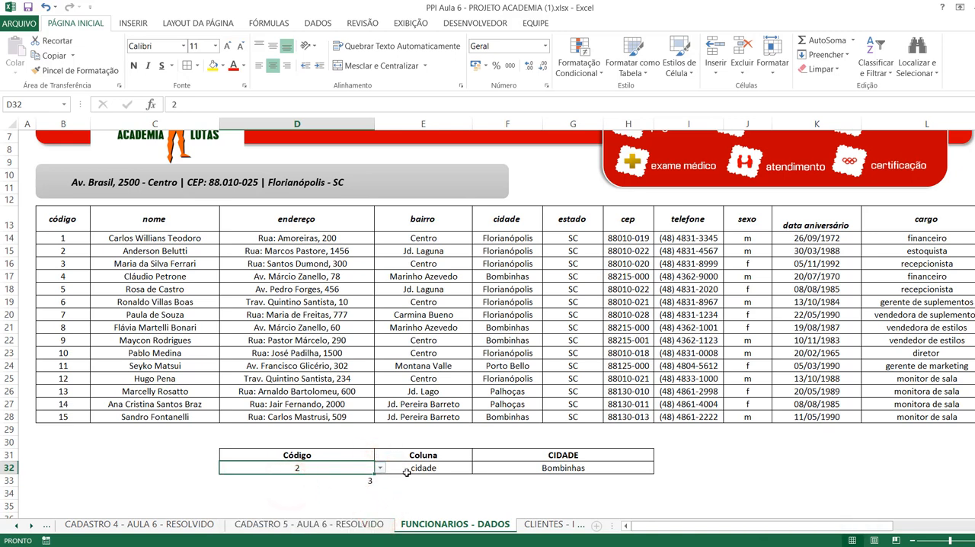
Enter =CORRESP(E32;B13:L13;0) in cell E33 to find the chosen Coluna's position among the table headers.
click(428, 482)
text(=)
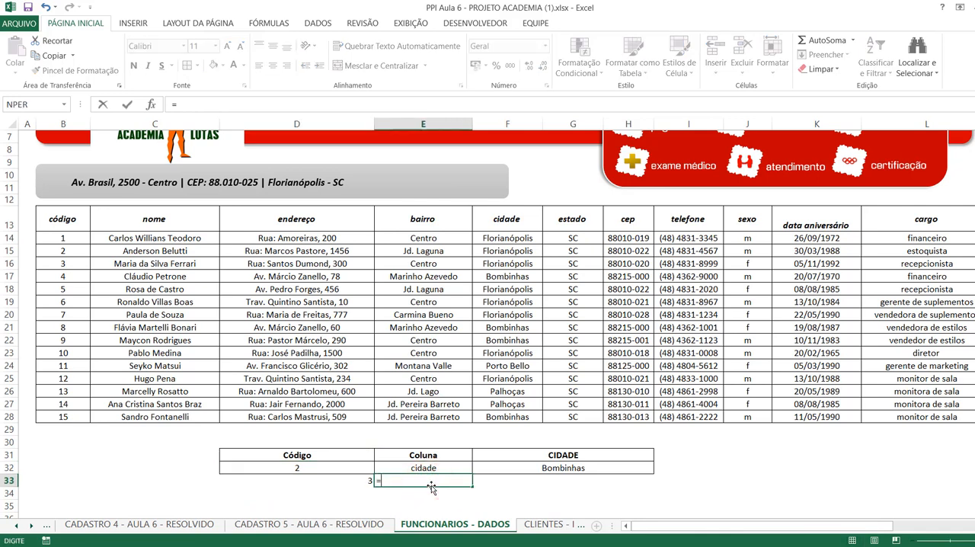
text(corresp)
key(Tab)
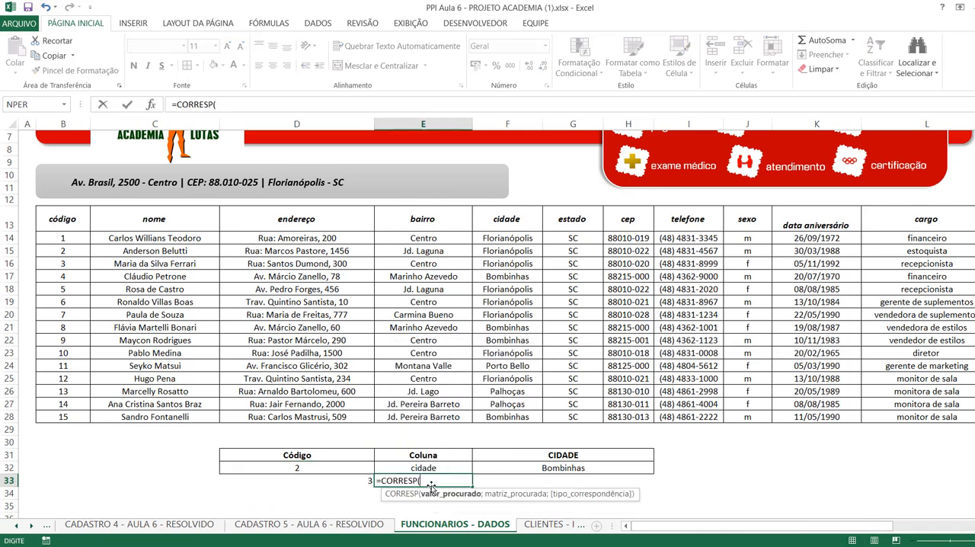
click(429, 469)
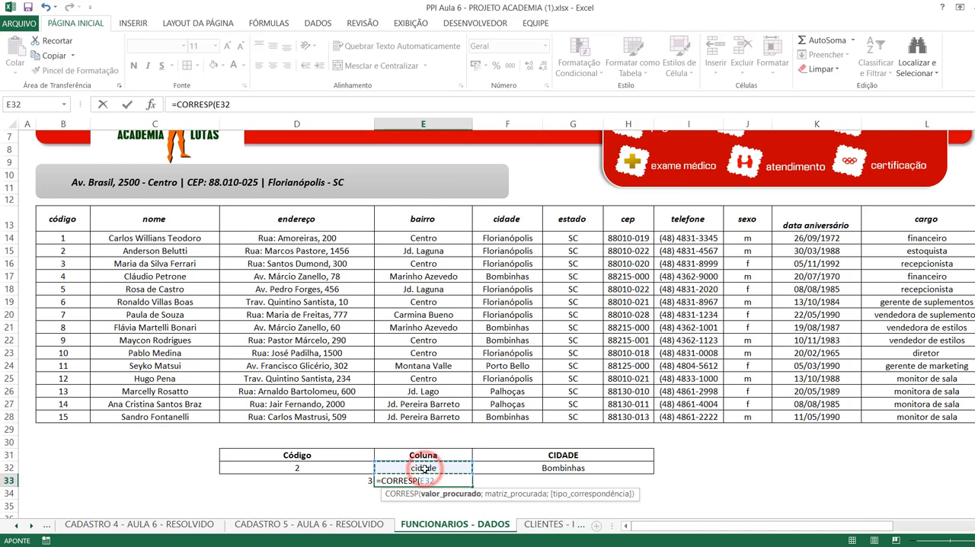
text(;)
drag(62, 218, 927, 221)
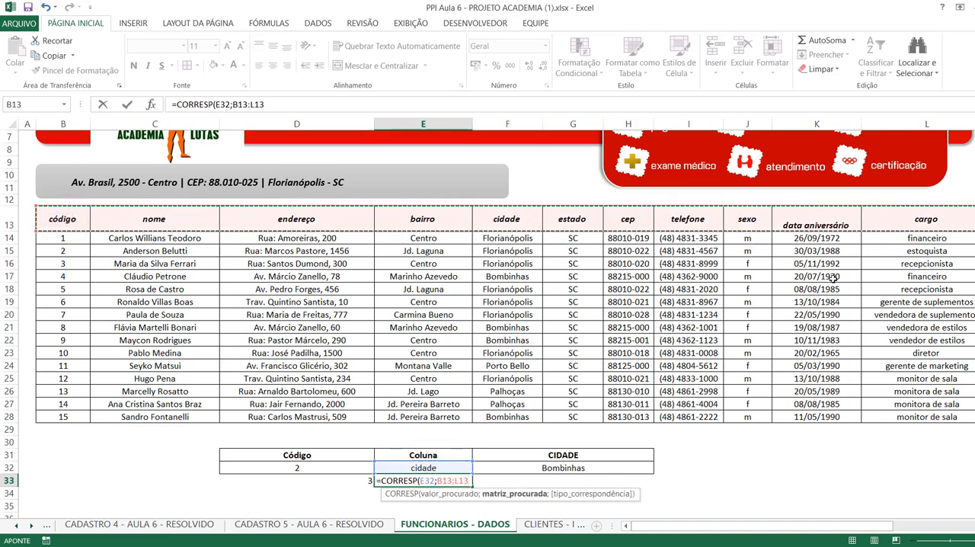
text(;)
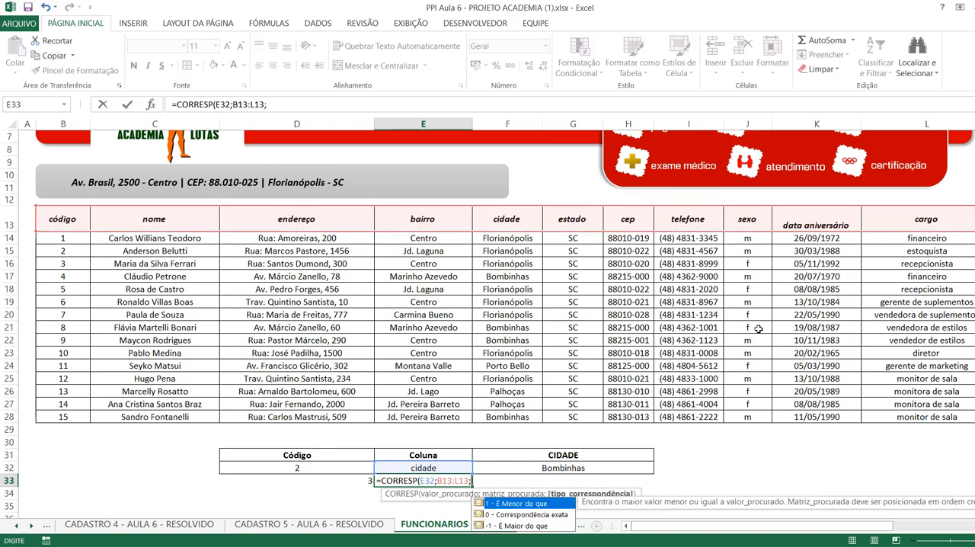
text(0))
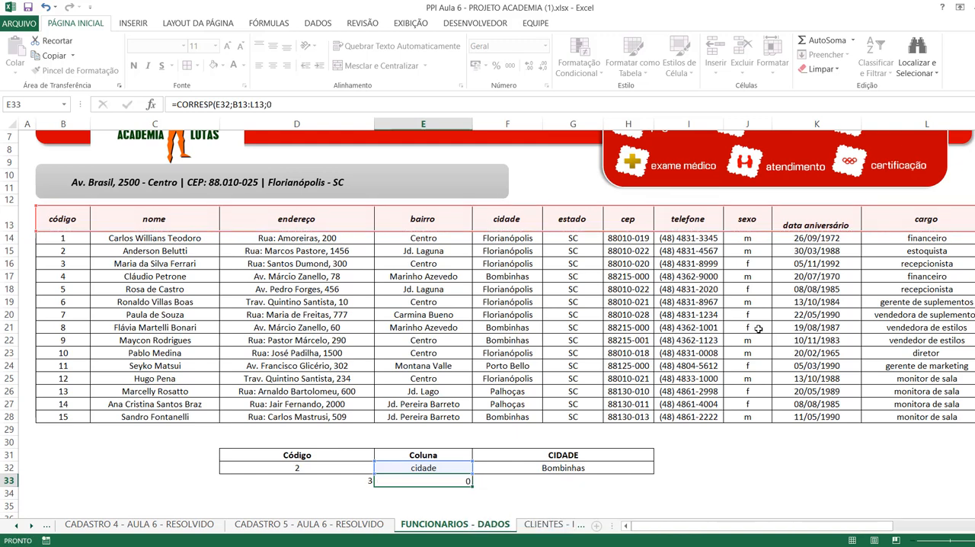
key(Return)
Compare the CORRESP results in D33 and E33 with the fixed row and column numbers in the F32 ÍNDICE formula.
click(349, 476)
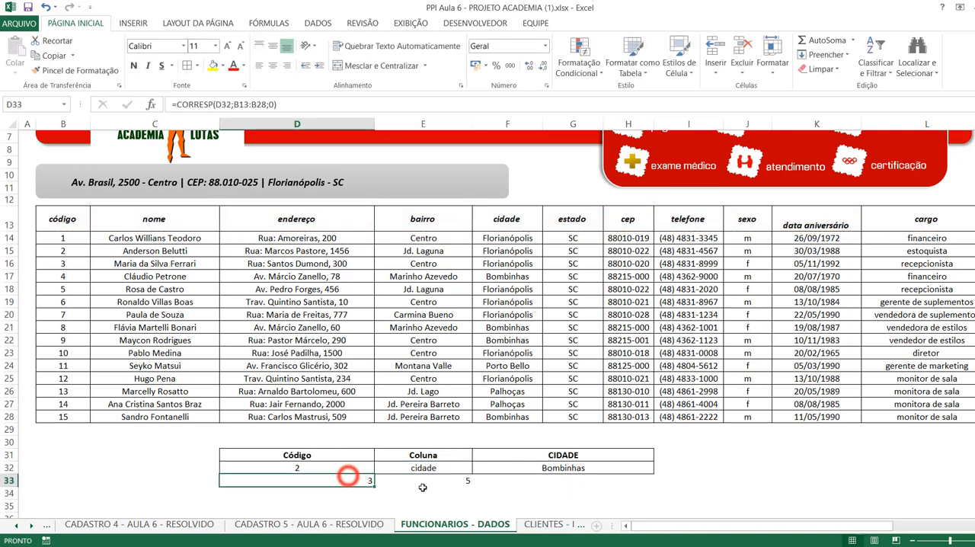
click(423, 489)
click(464, 487)
click(442, 480)
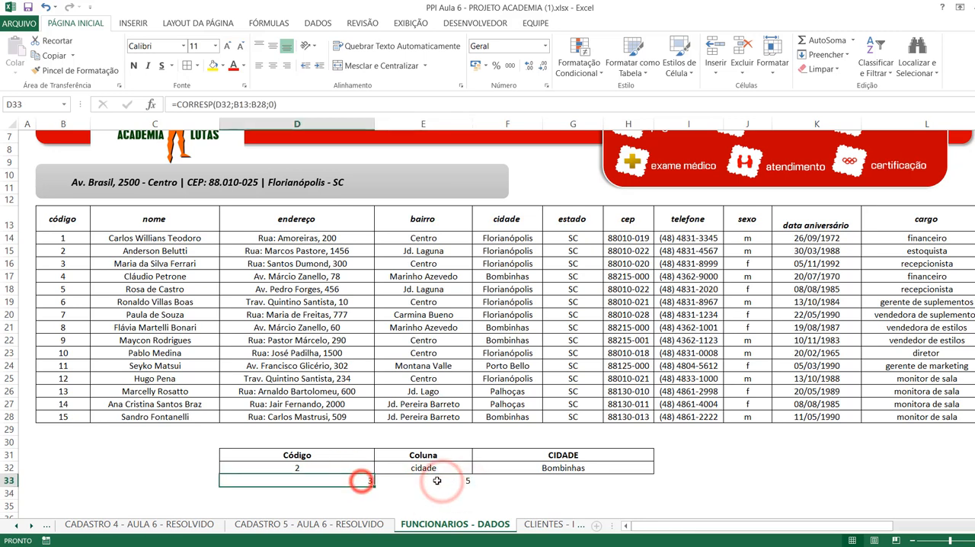
double_click(590, 468)
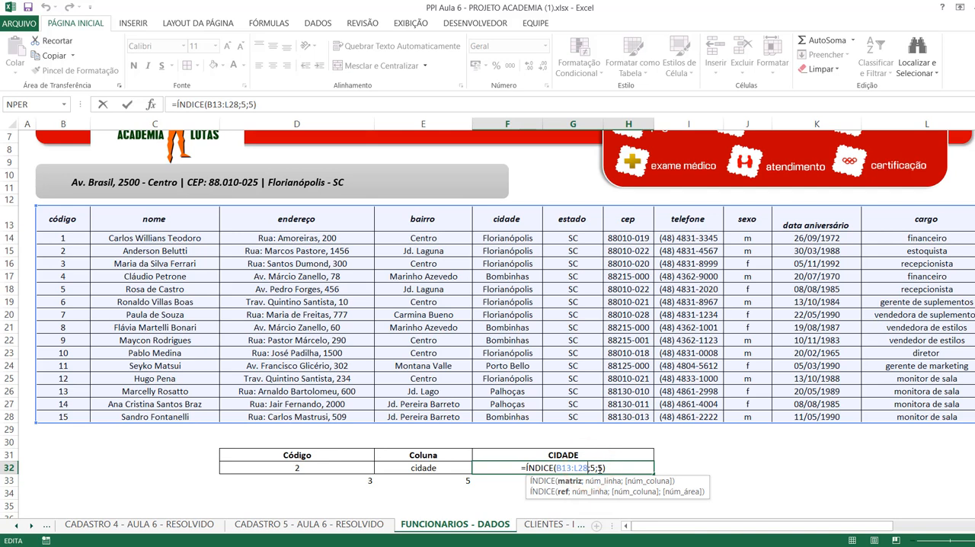
key(Return)
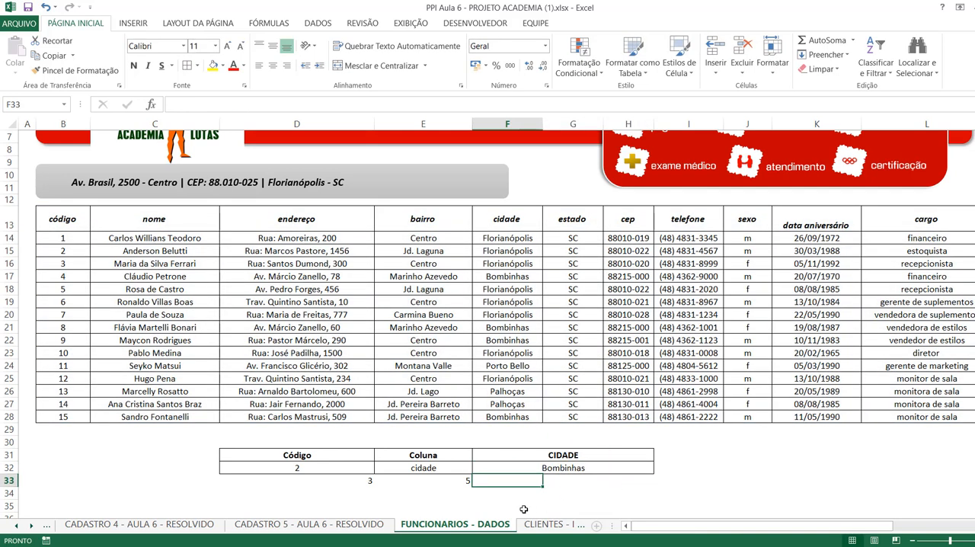
Copy the CORRESP function from D33 without its equals sign and paste it over the fixed row number in F32's ÍNDICE formula.
double_click(343, 483)
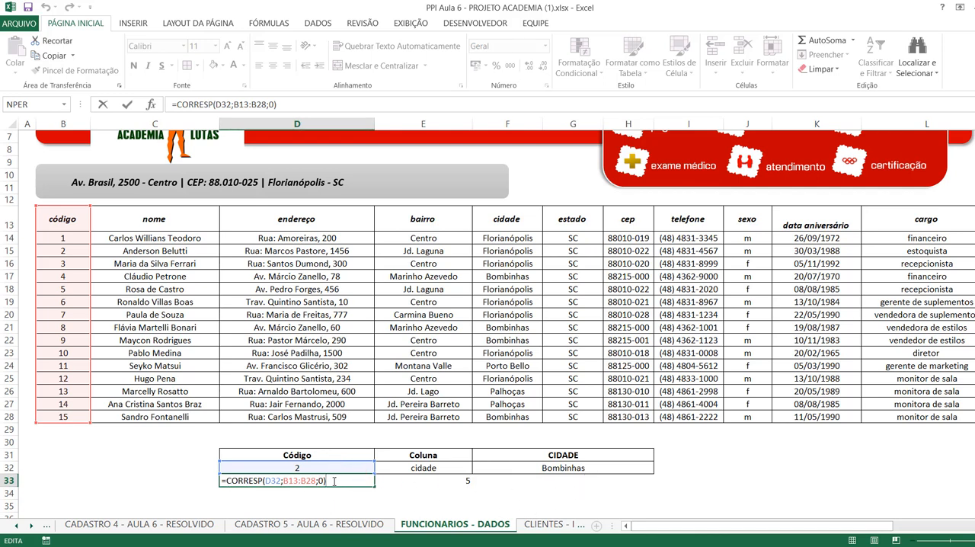
drag(333, 481, 220, 480)
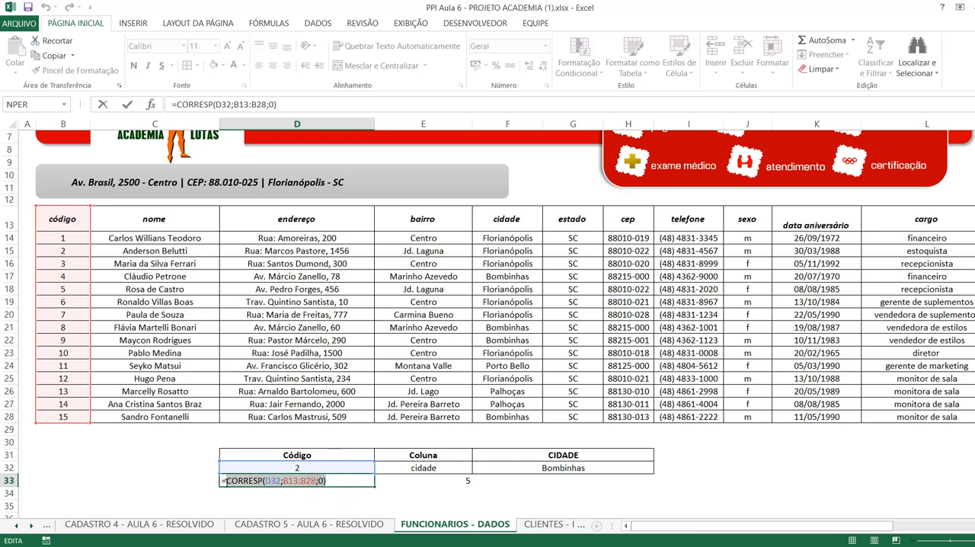
double_click(273, 481)
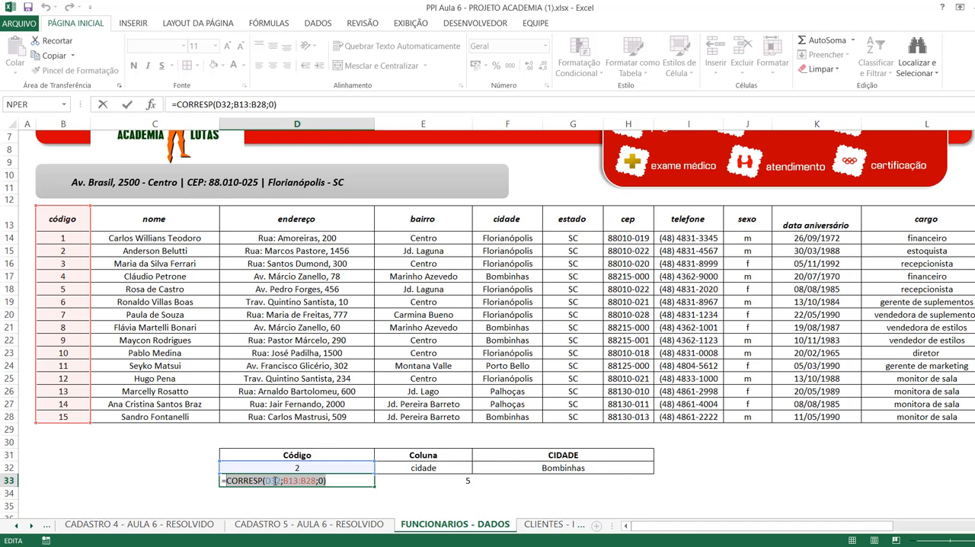
key(ctrl+c)
key(Return)
double_click(548, 467)
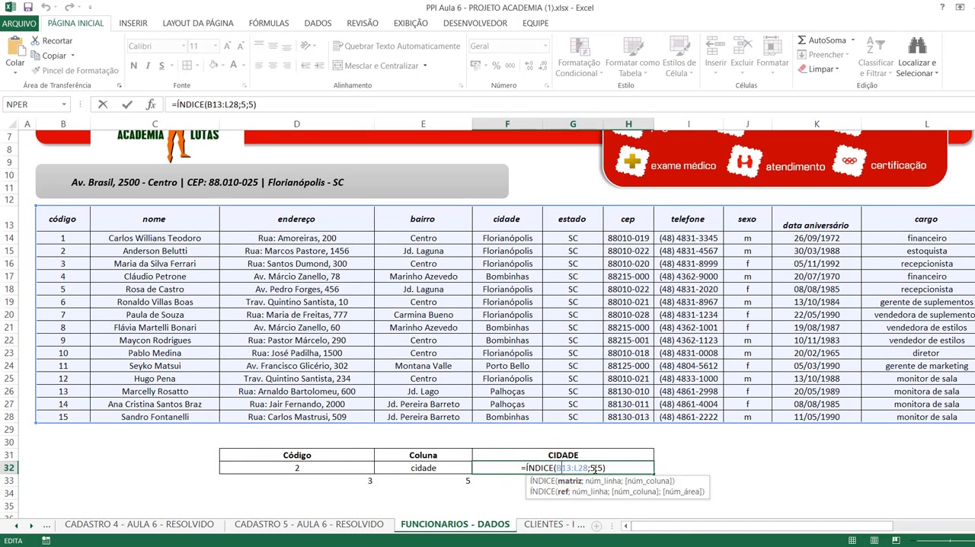
click(593, 468)
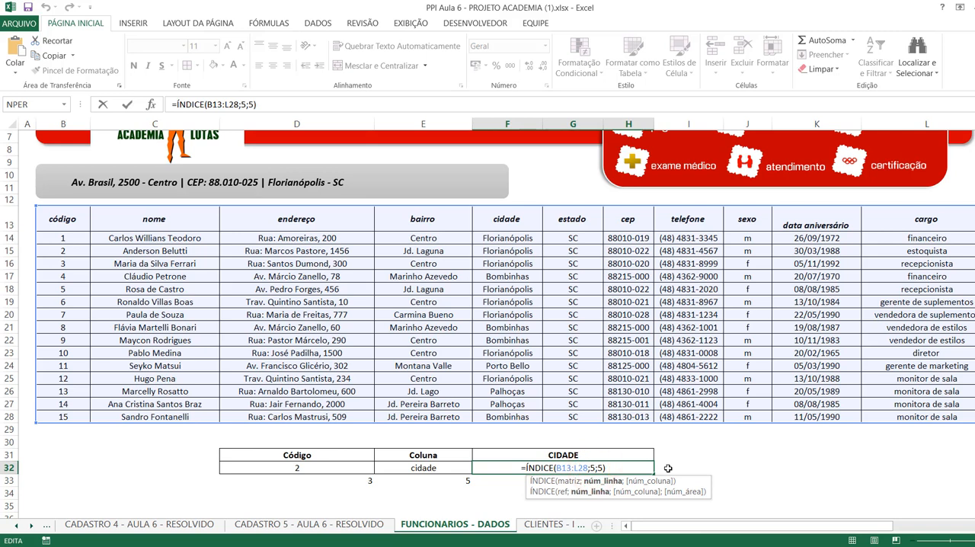
key(BackSpace)
key(ctrl+v)
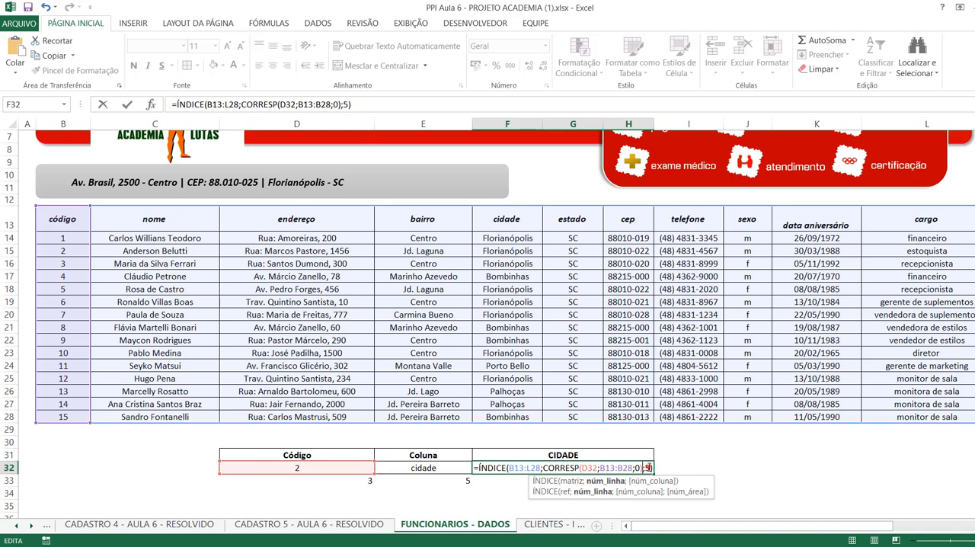
Replace the fixed column number in F32's ÍNDICE formula with a nested CORRESP function that looks up E32.
click(646, 467)
key(BackSpace)
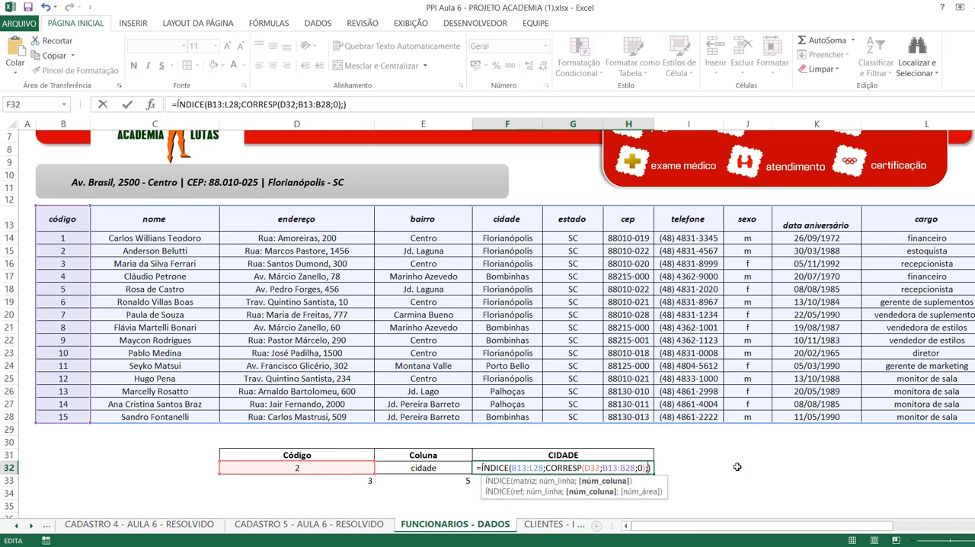
text(corr)
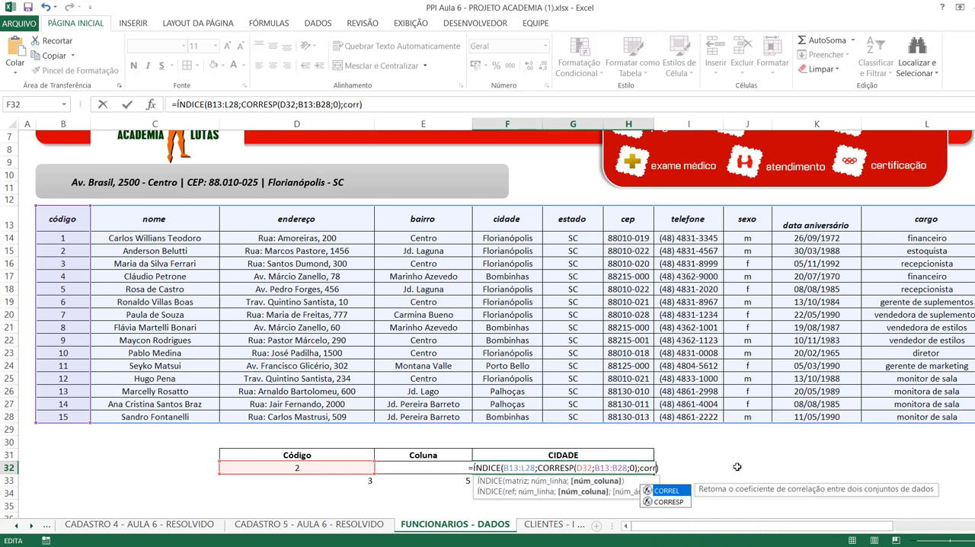
key(Down)
key(Tab)
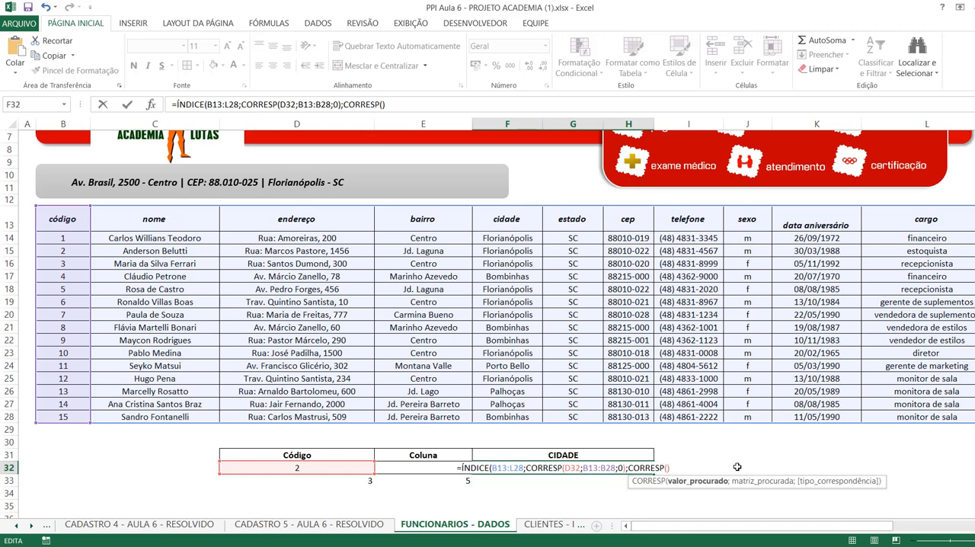
click(405, 459)
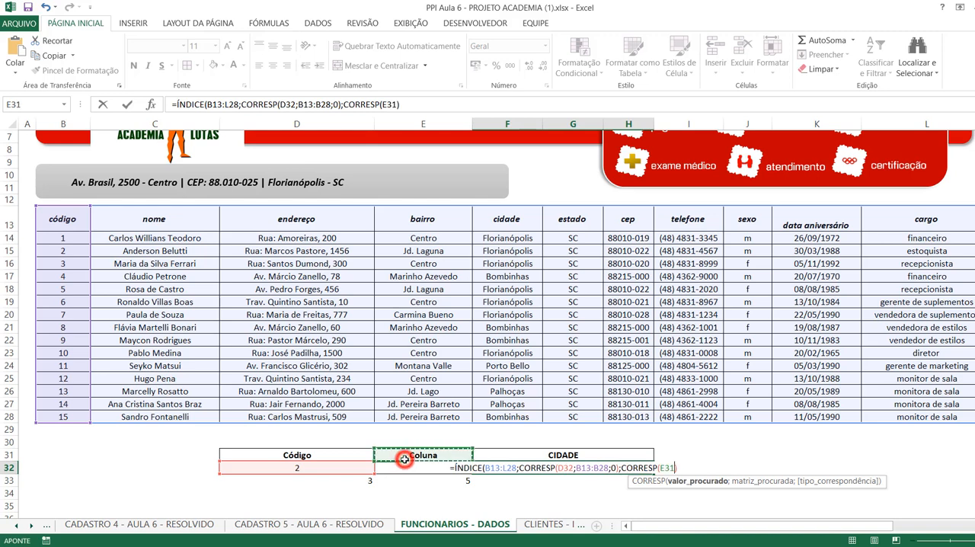
click(395, 469)
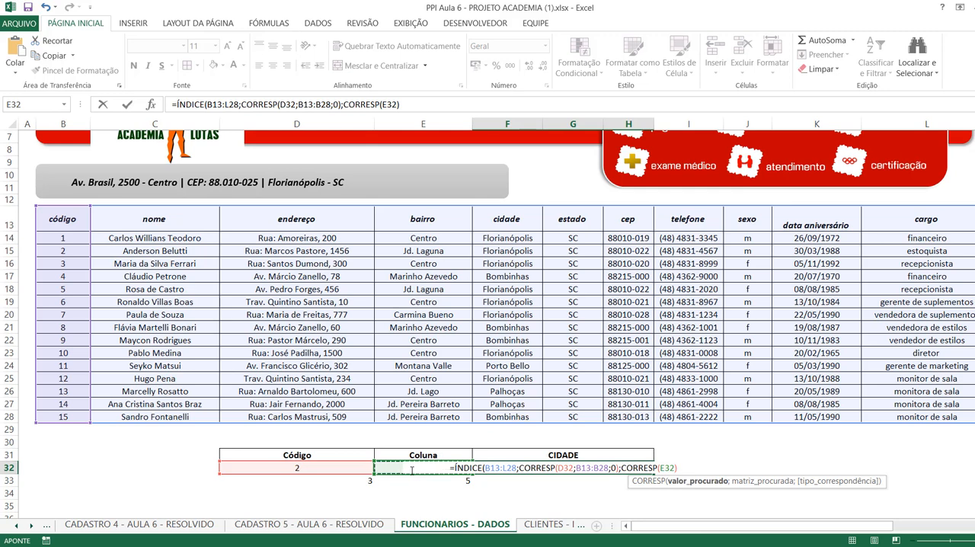
Complete the second CORRESP in F32 with header range B13:L13 and match type 0, and enter the ÍNDICE formula.
text(;)
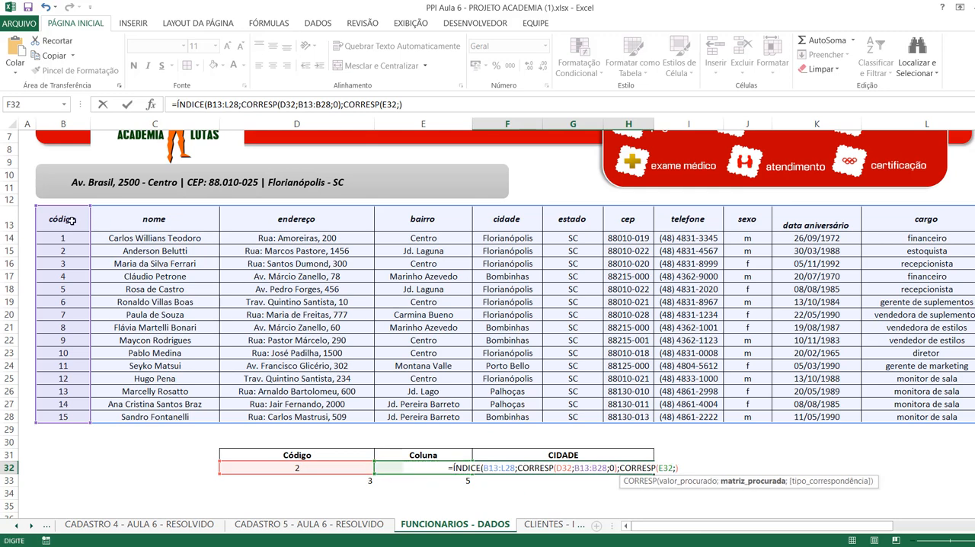
drag(70, 221, 876, 221)
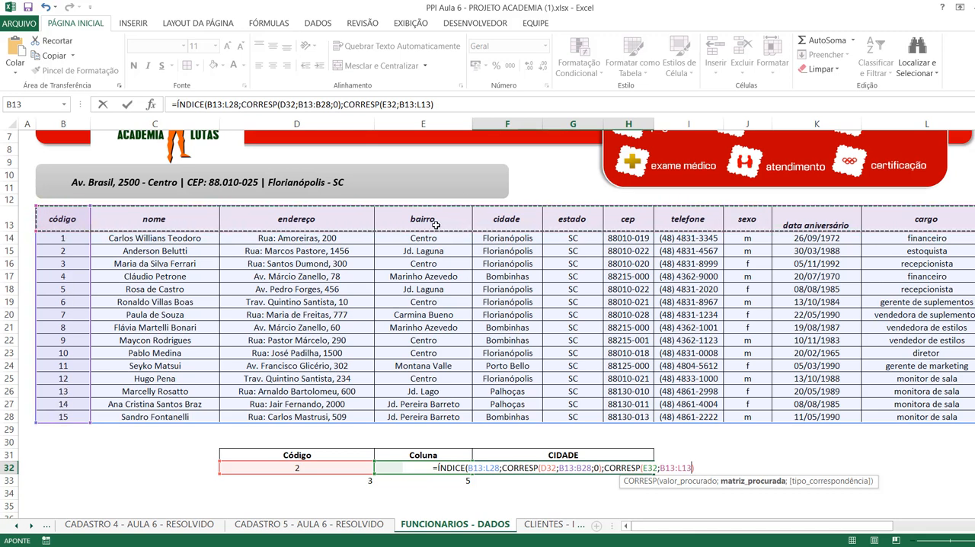
text(;0)
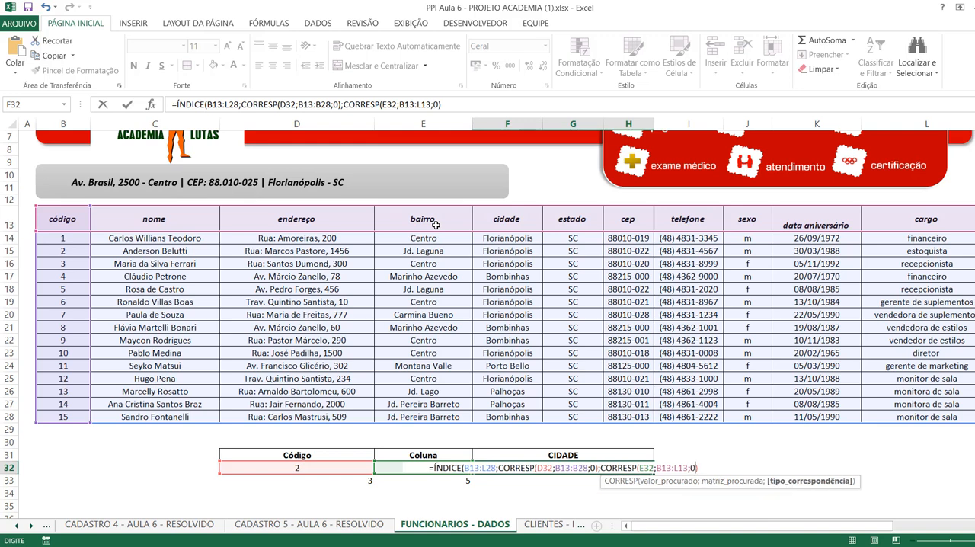
text())
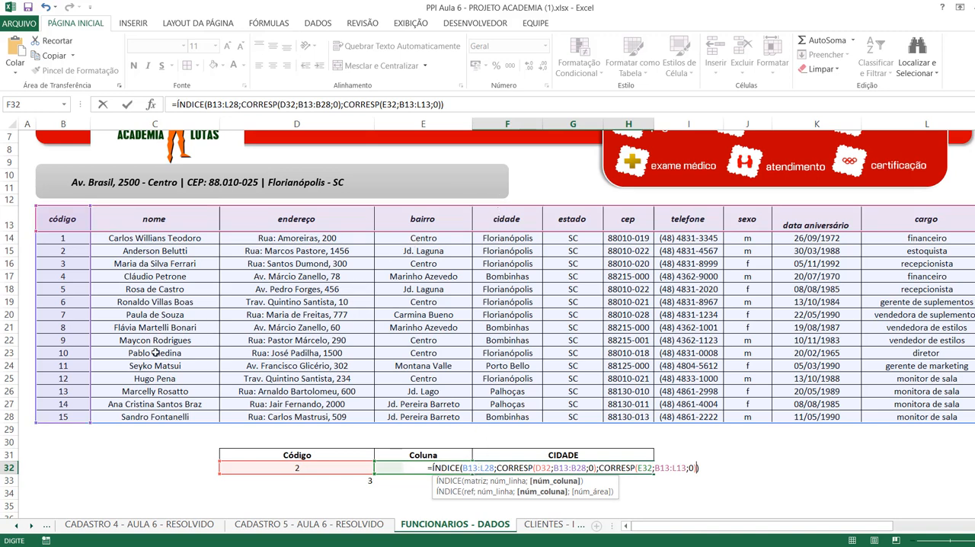
click(519, 468)
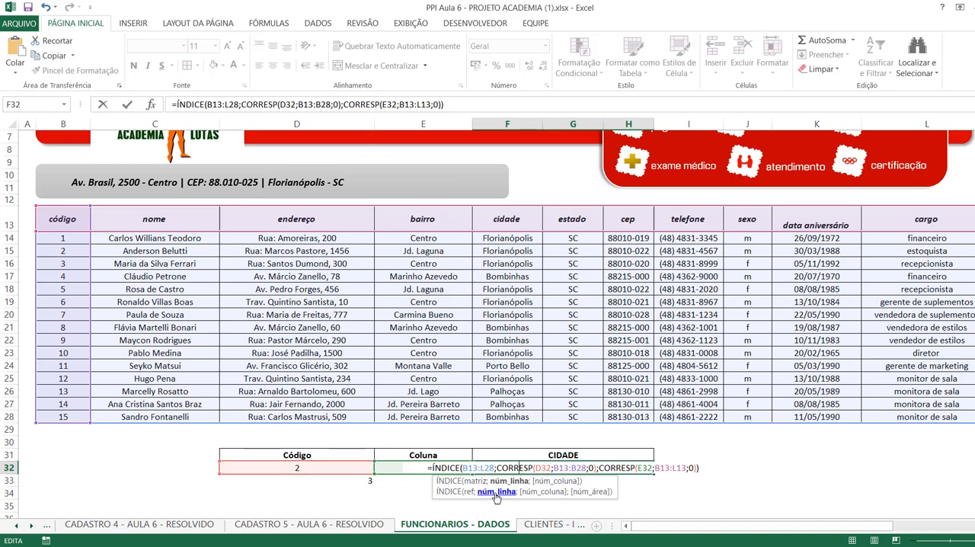
click(628, 468)
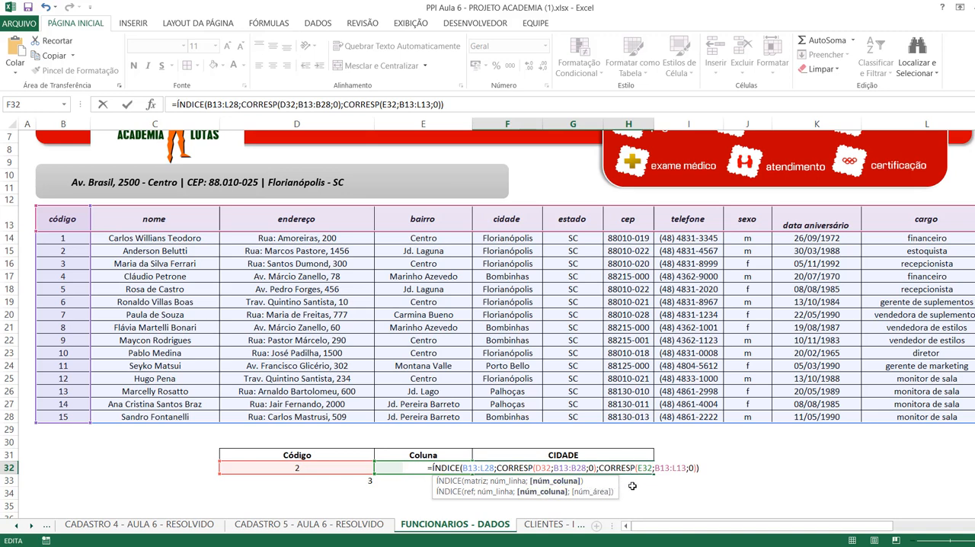
key(Return)
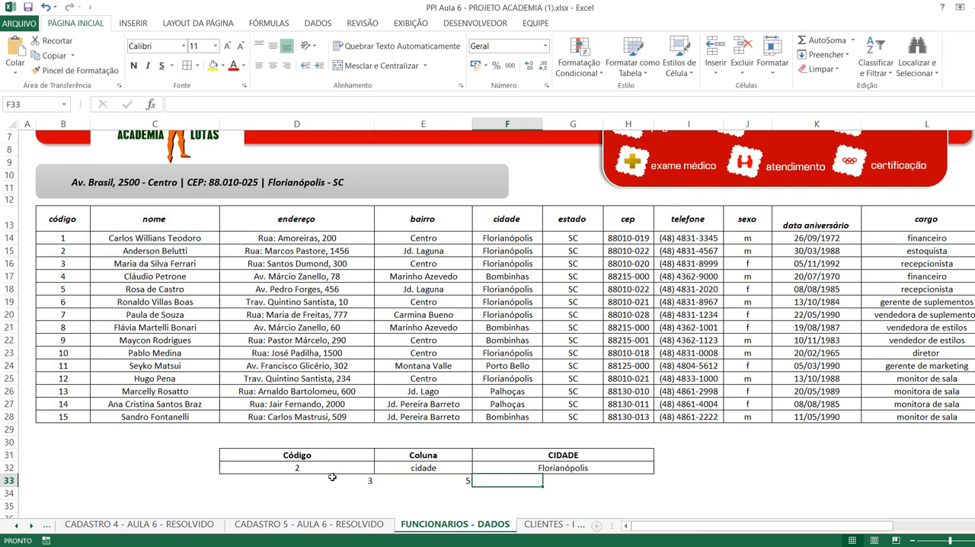
Test the F32 formula by choosing 10 as the Código in D32 and nome as the Coluna in E32.
click(539, 469)
click(332, 468)
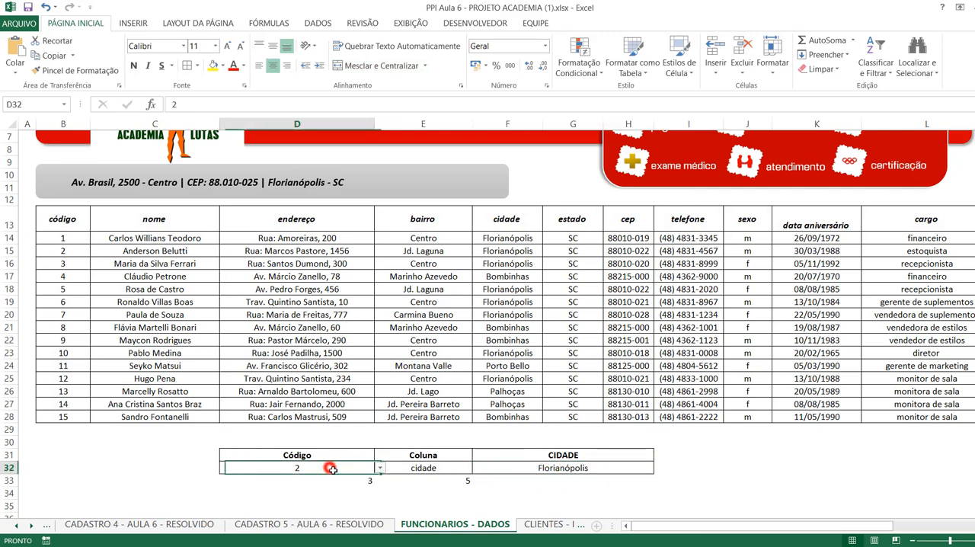
click(380, 468)
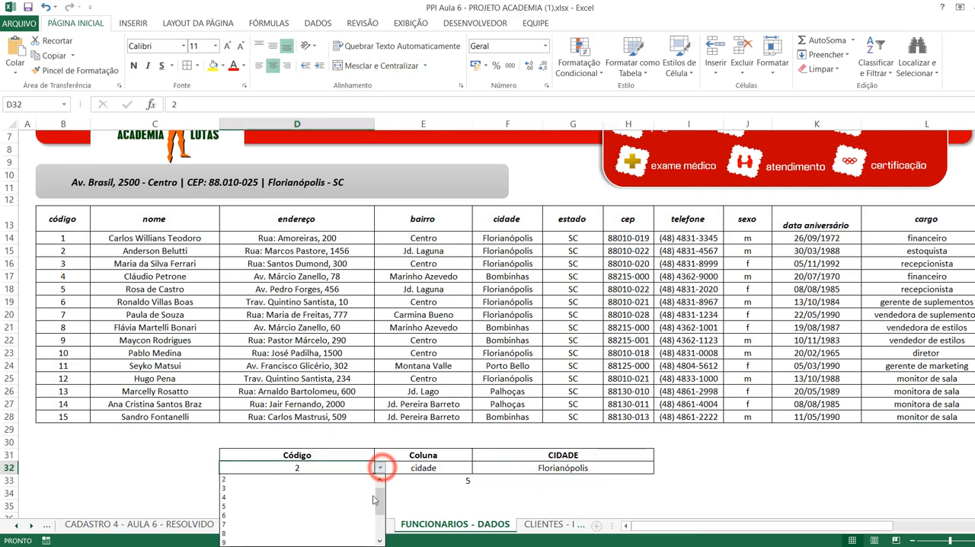
drag(380, 497, 381, 516)
click(248, 507)
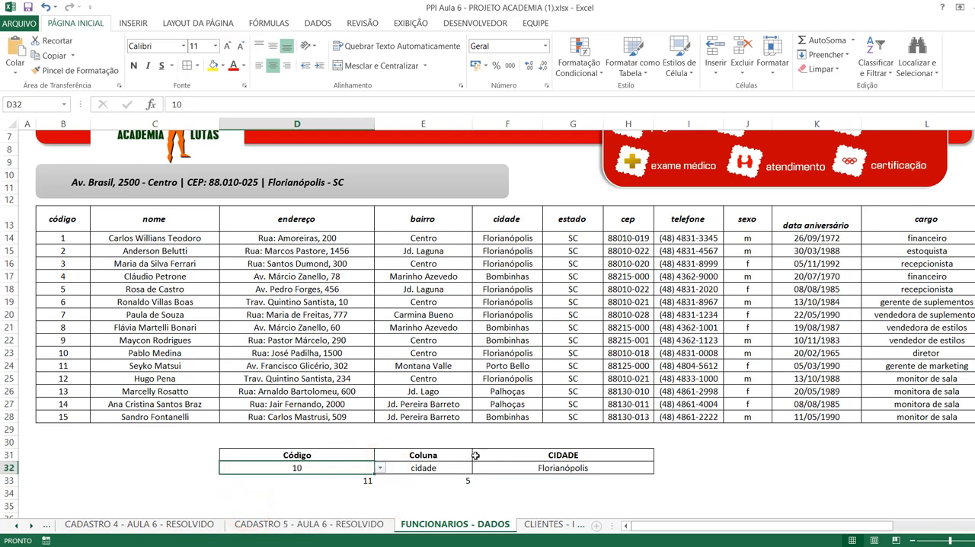
click(450, 472)
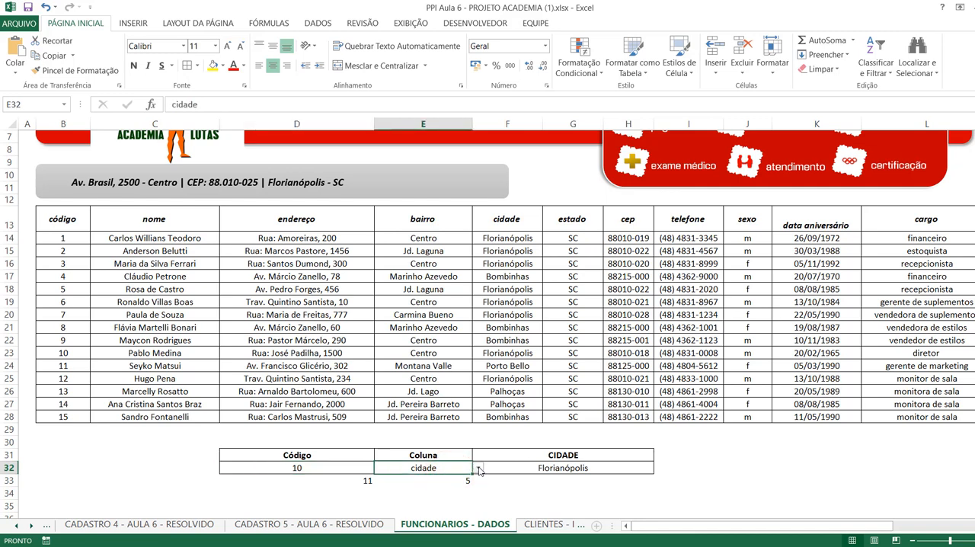
click(474, 469)
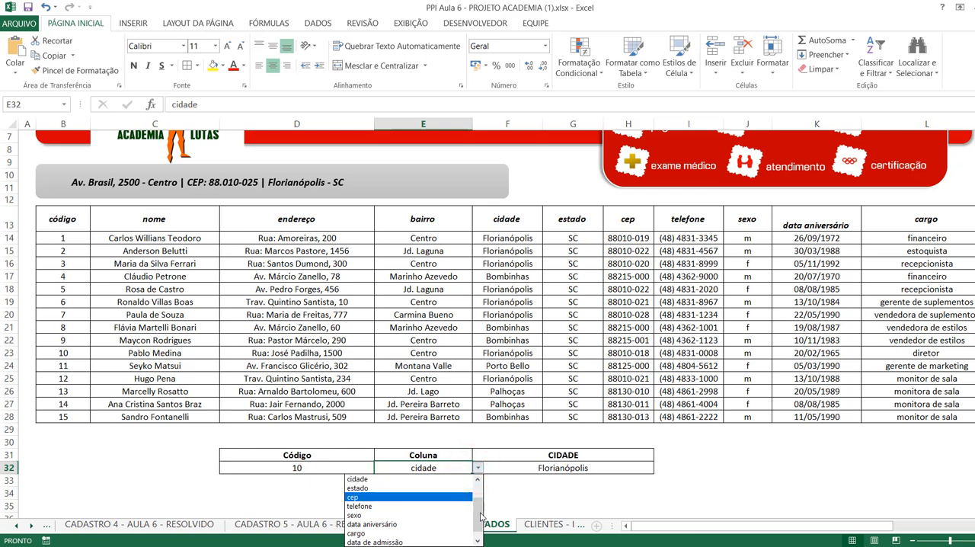
drag(479, 512, 481, 483)
click(395, 479)
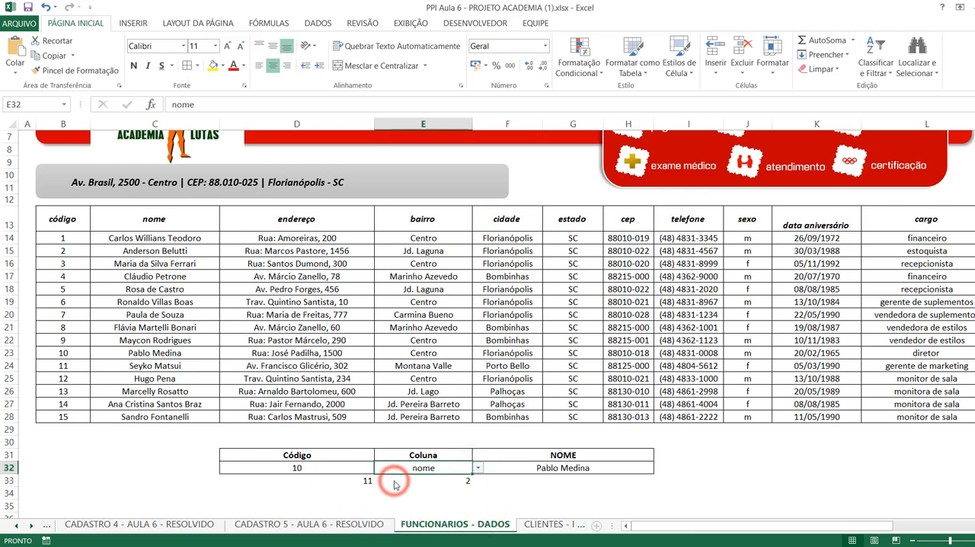
Choose 3 as the Código in D32 and endereço as the Coluna in E32.
click(355, 468)
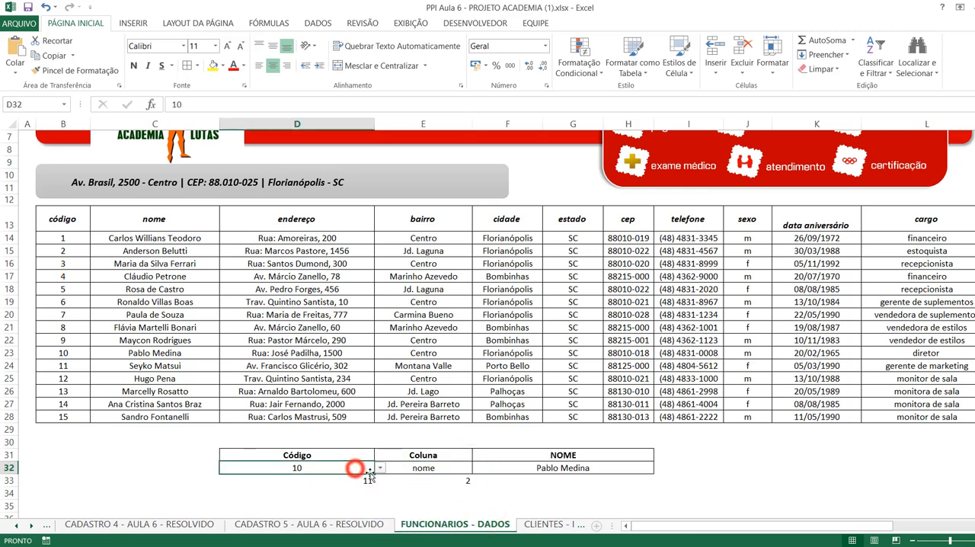
click(379, 467)
drag(379, 525, 379, 488)
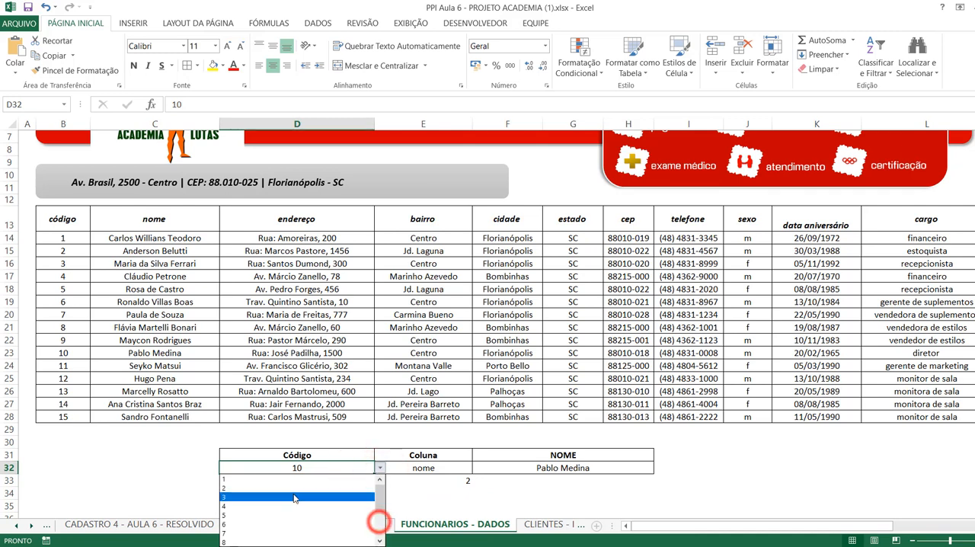
click(289, 497)
click(458, 472)
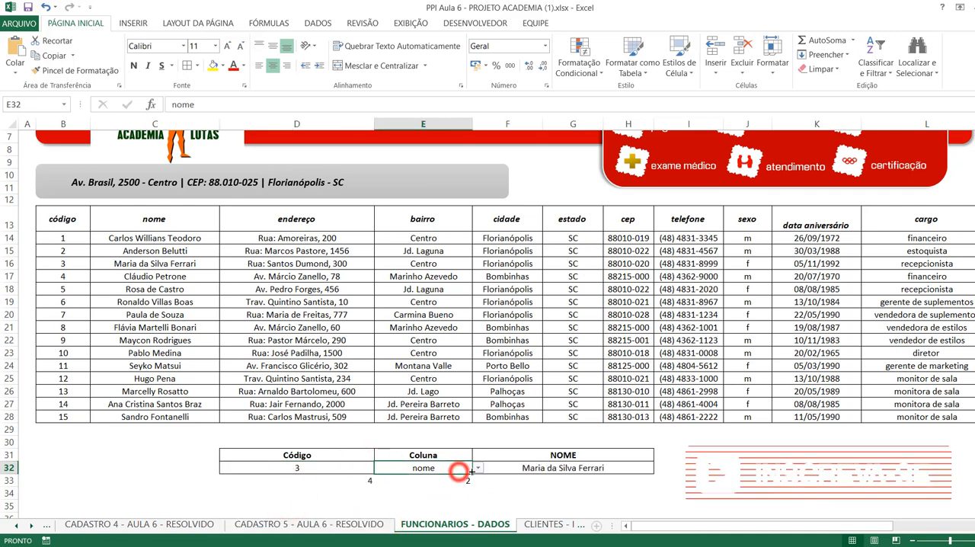
click(477, 468)
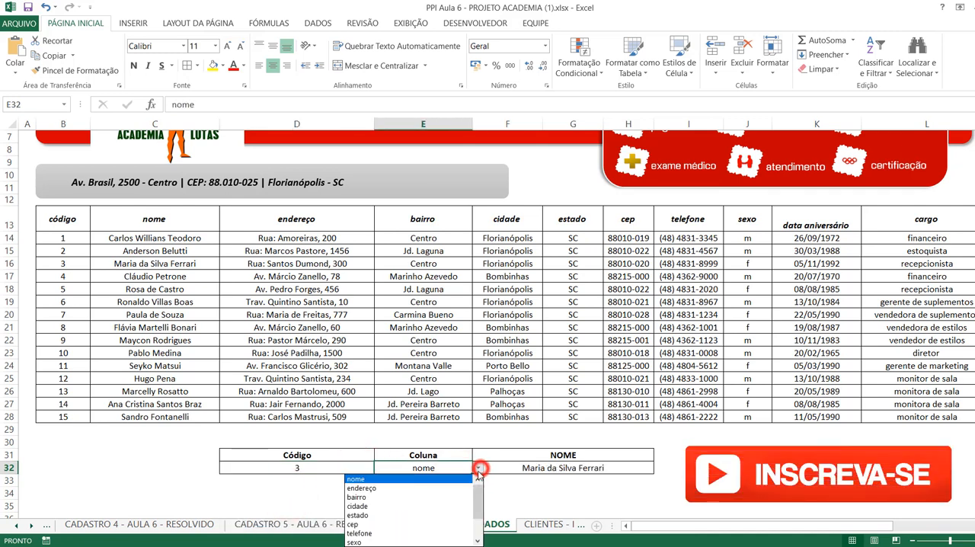
click(427, 488)
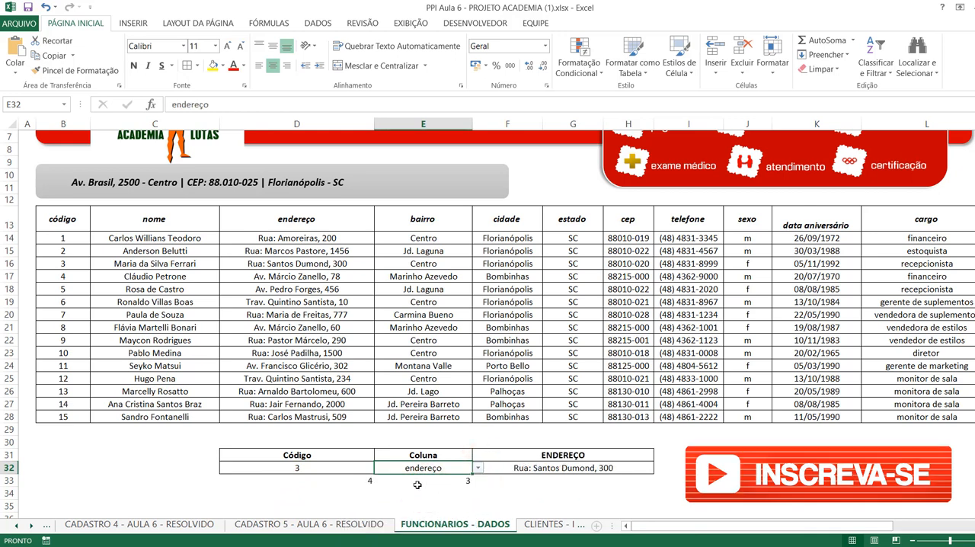
Delete the auxiliary CORRESP formulas in cells D33 and E33.
drag(358, 481, 424, 482)
key(Delete)
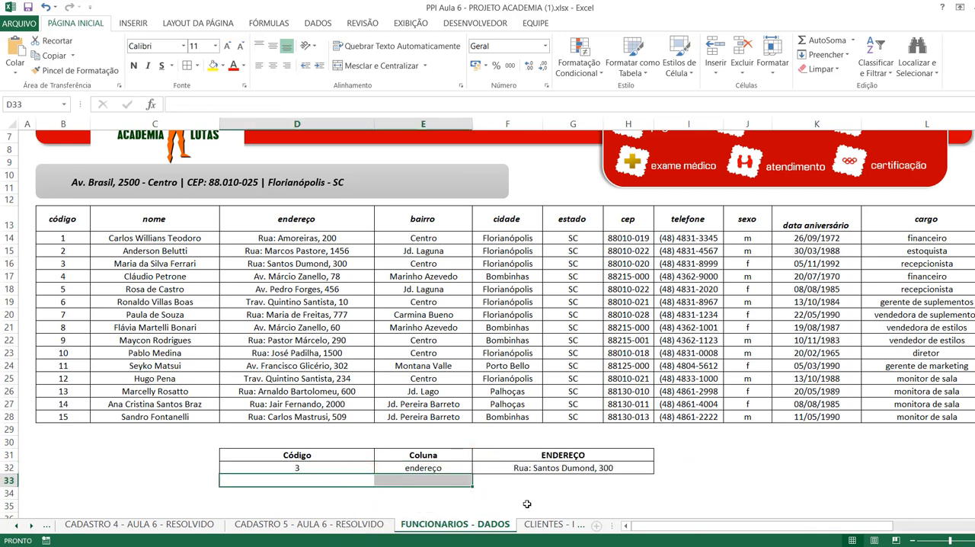
click(519, 506)
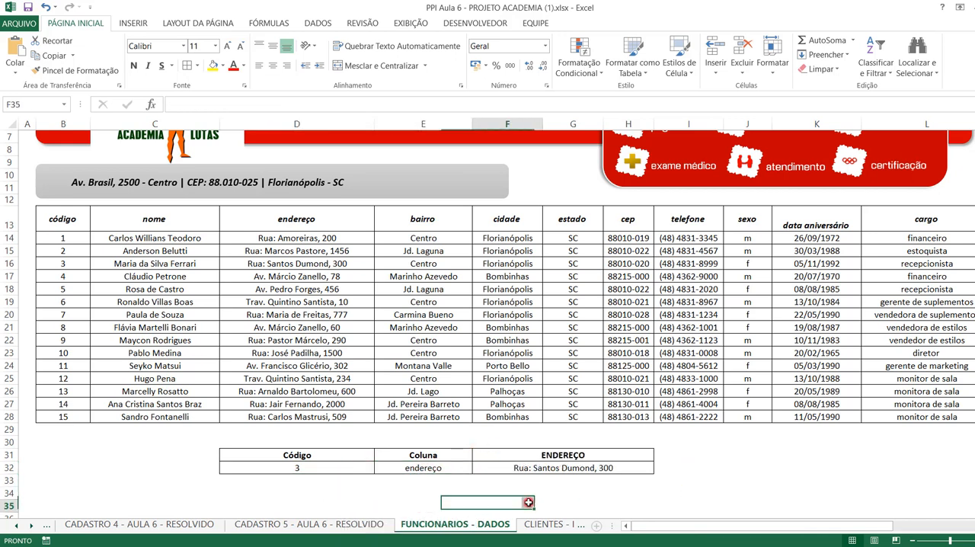
Review the selection lists of the Código cell D32 and the Coluna cell E32 without changing their values.
click(358, 467)
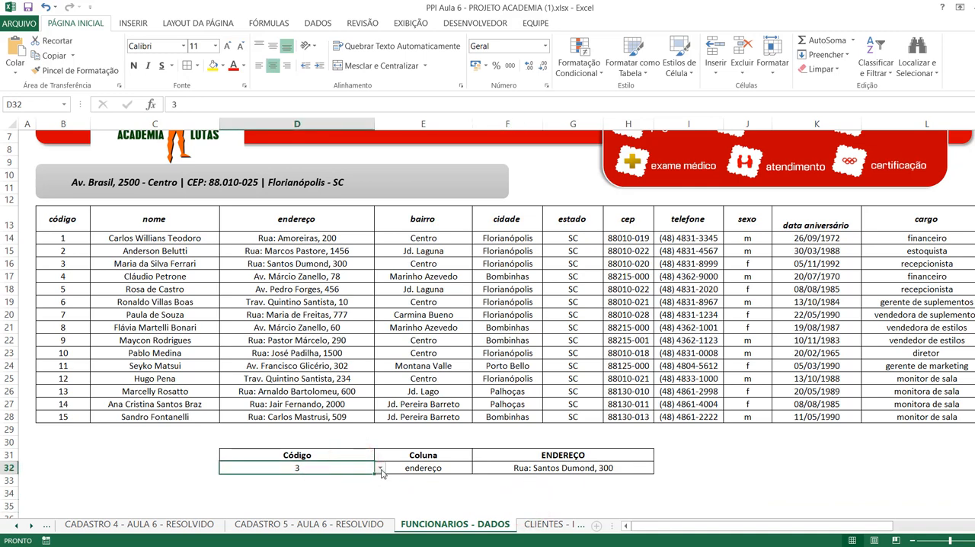
click(380, 469)
click(380, 469)
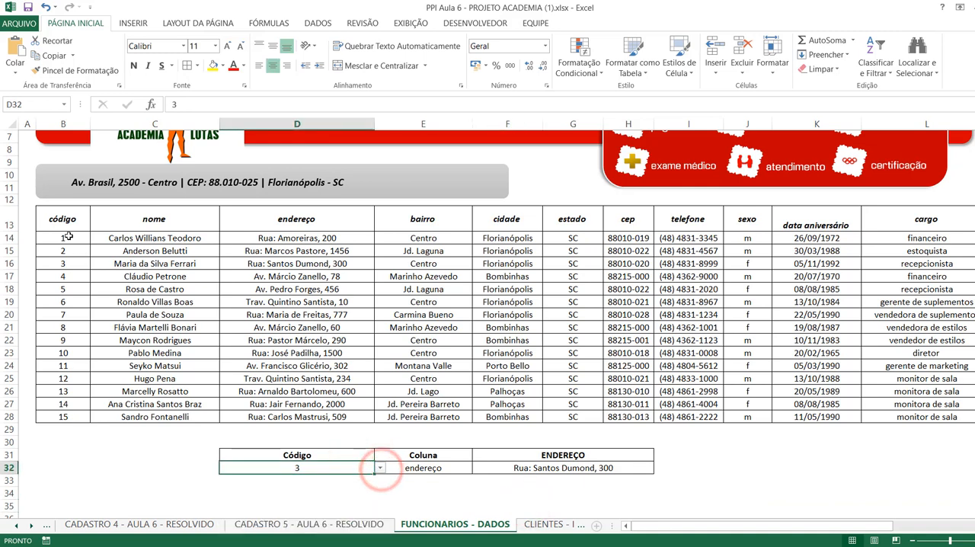
click(418, 466)
click(478, 468)
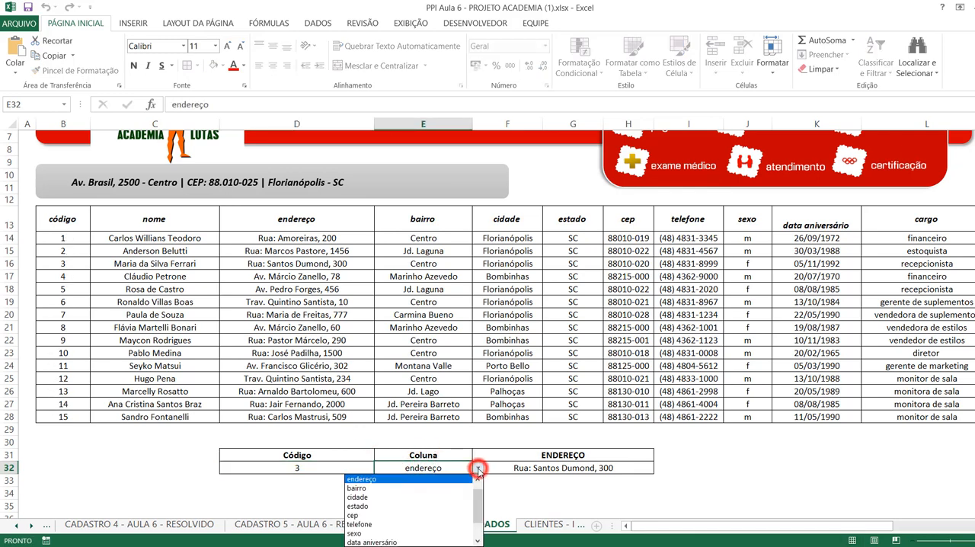
click(477, 469)
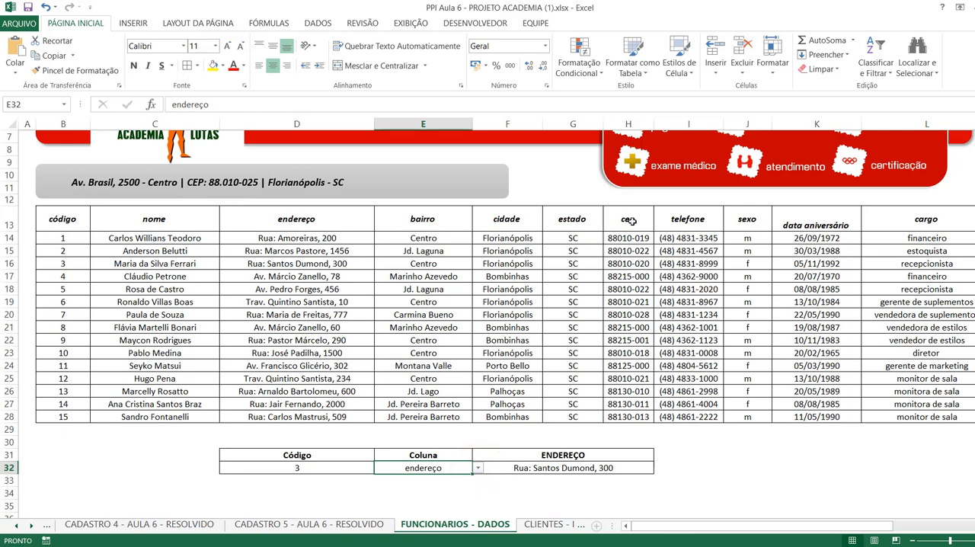
Inspect the MAIÚSCULA formula in the result header F31 and the finished ÍNDICE formula in F32.
double_click(593, 455)
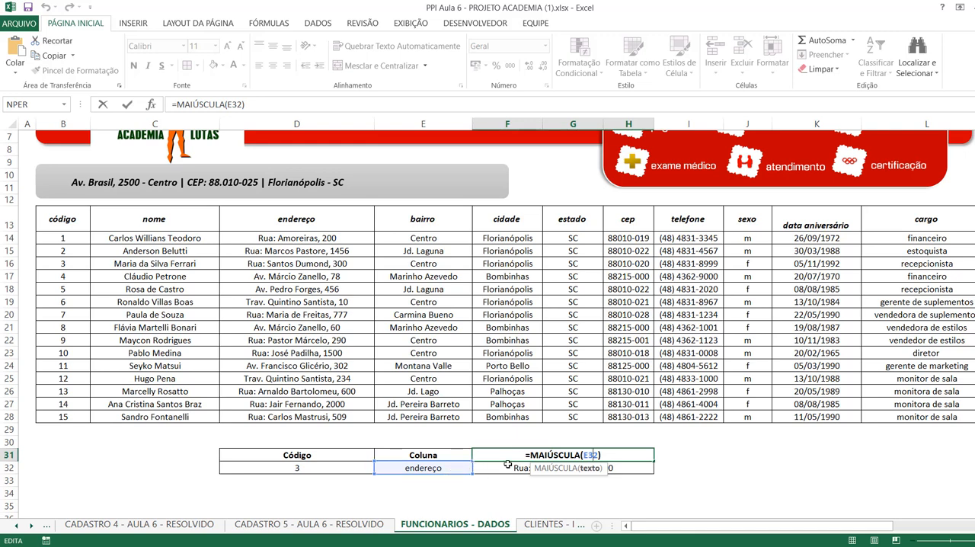
key(Return)
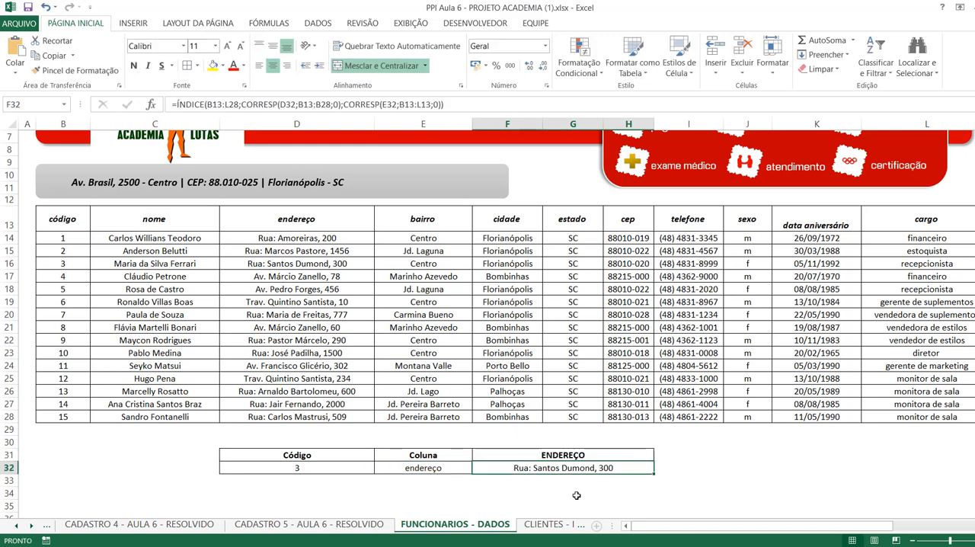
click(421, 503)
double_click(520, 470)
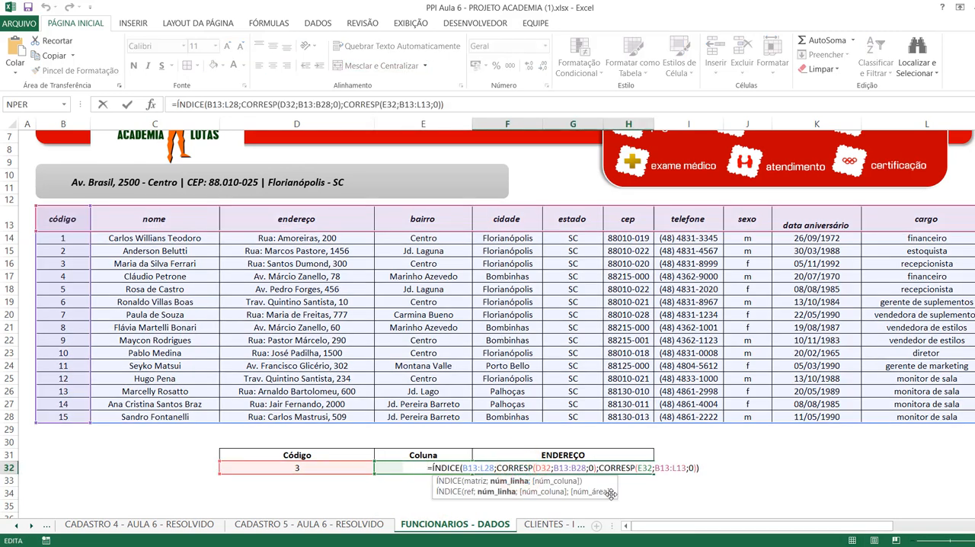
key(Return)
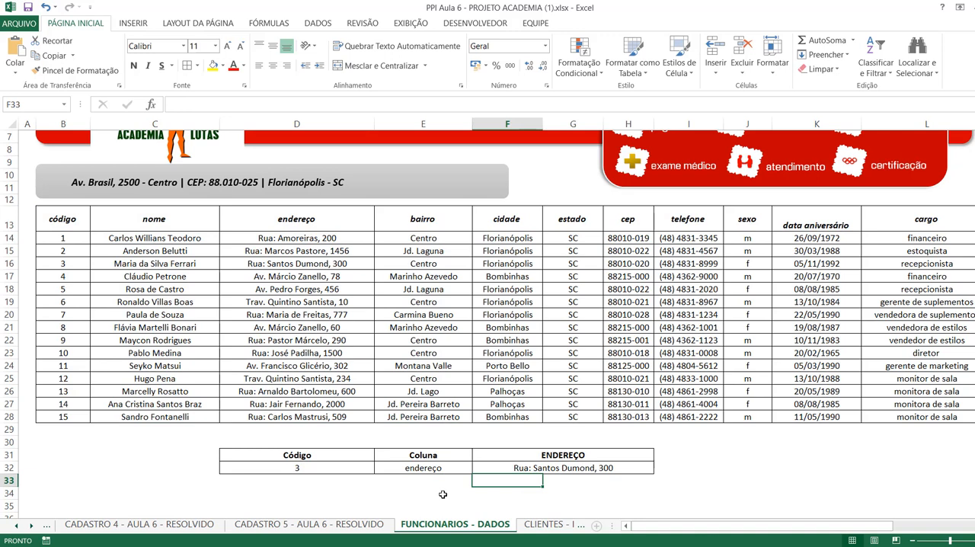